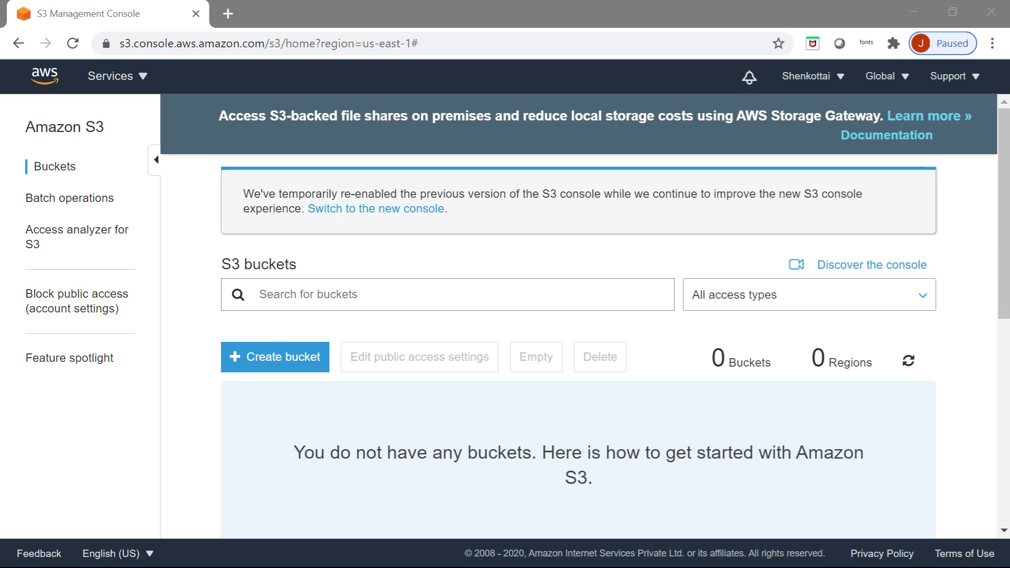
Step: Start a new bucket named lifecycles3 in US East (N. Virginia) and enable versioning for its objects
{"action": "left_click", "coordinate": [275, 357]}
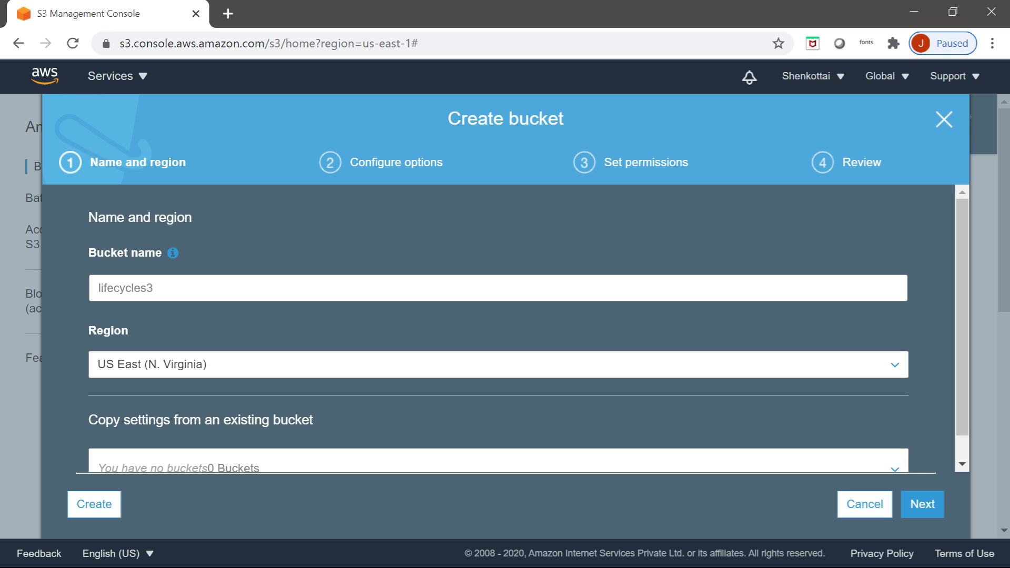
{"action": "left_click", "coordinate": [907, 504]}
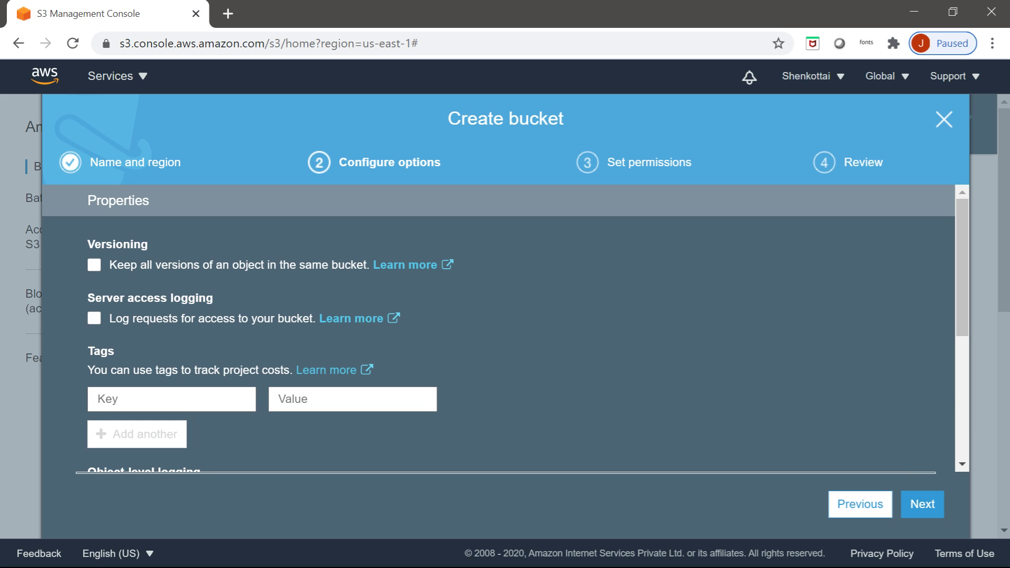
{"action": "left_click", "coordinate": [95, 265]}
{"action": "left_click", "coordinate": [922, 503]}
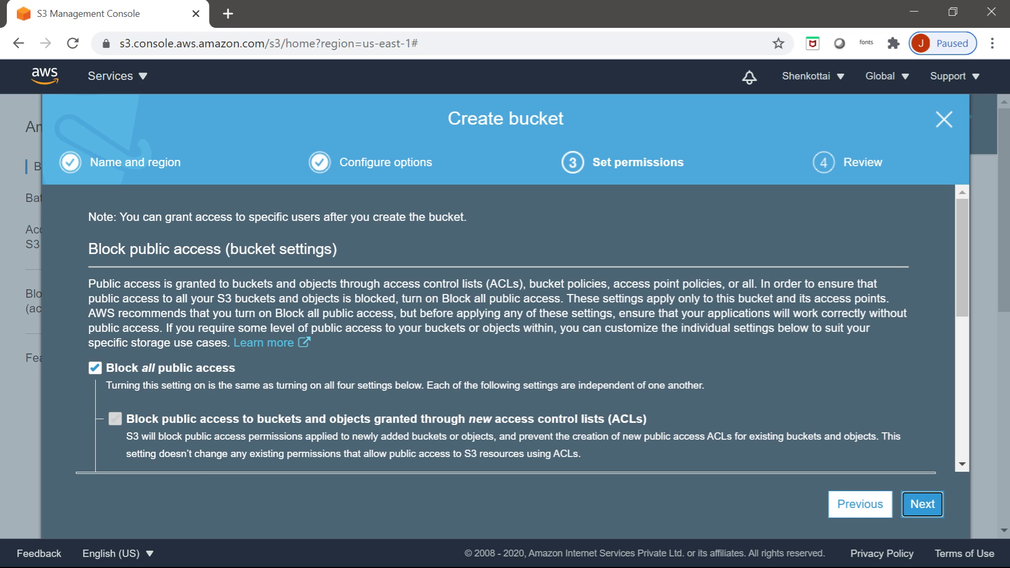
Step: Turn off Block all public access, acknowledge that objects may become public, and create the bucket
{"action": "left_click", "coordinate": [95, 368]}
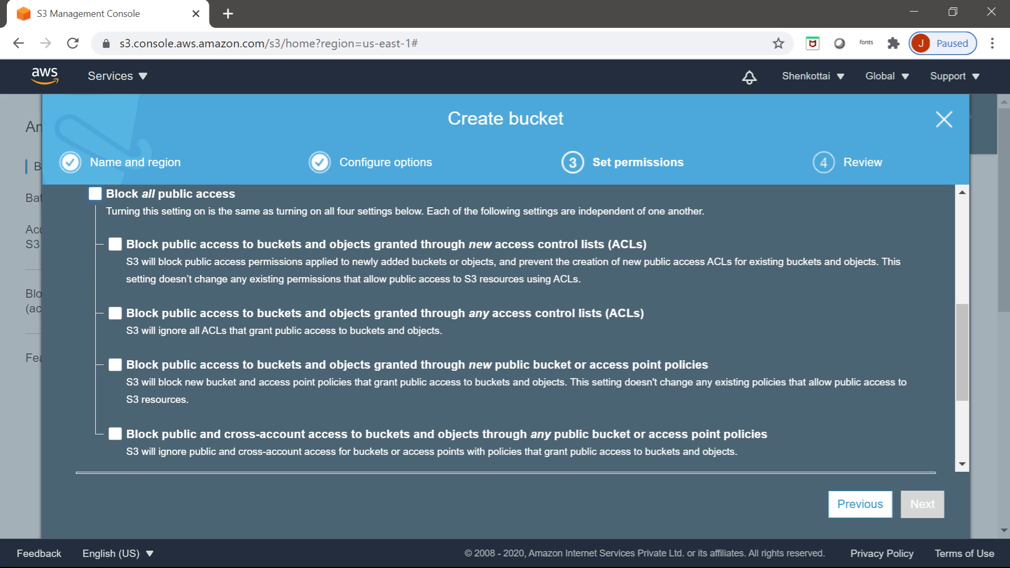
{"action": "scroll", "coordinate": [526, 326], "scroll_direction": "up", "scroll_amount": 4}
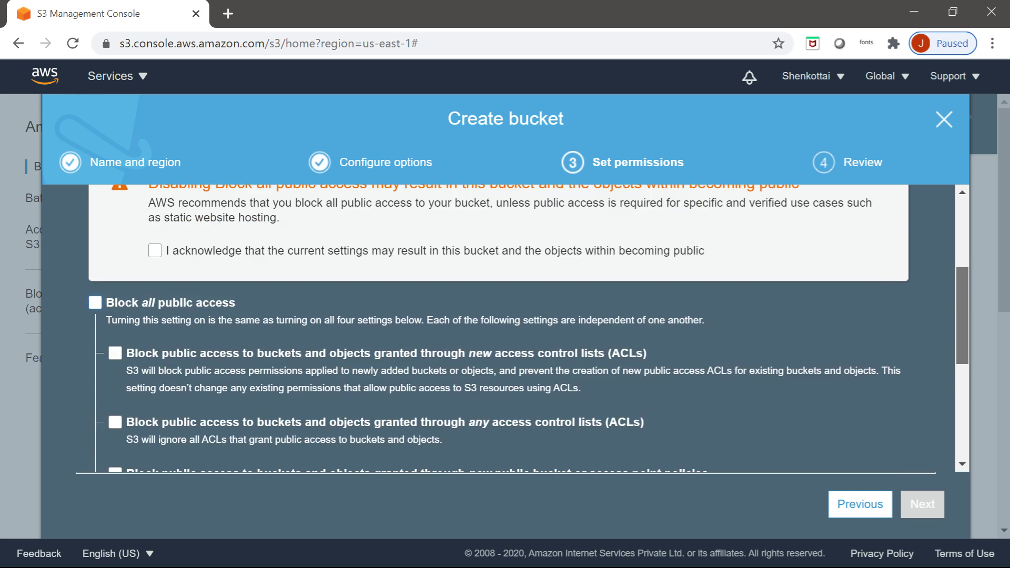
{"action": "scroll", "coordinate": [526, 326], "scroll_direction": "up", "scroll_amount": 1}
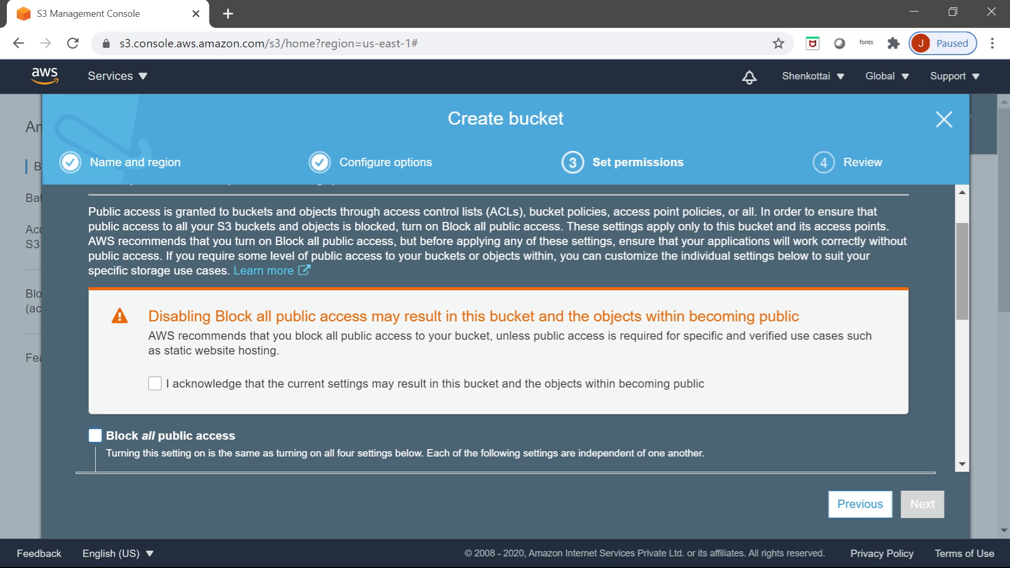
{"action": "left_click", "coordinate": [155, 383]}
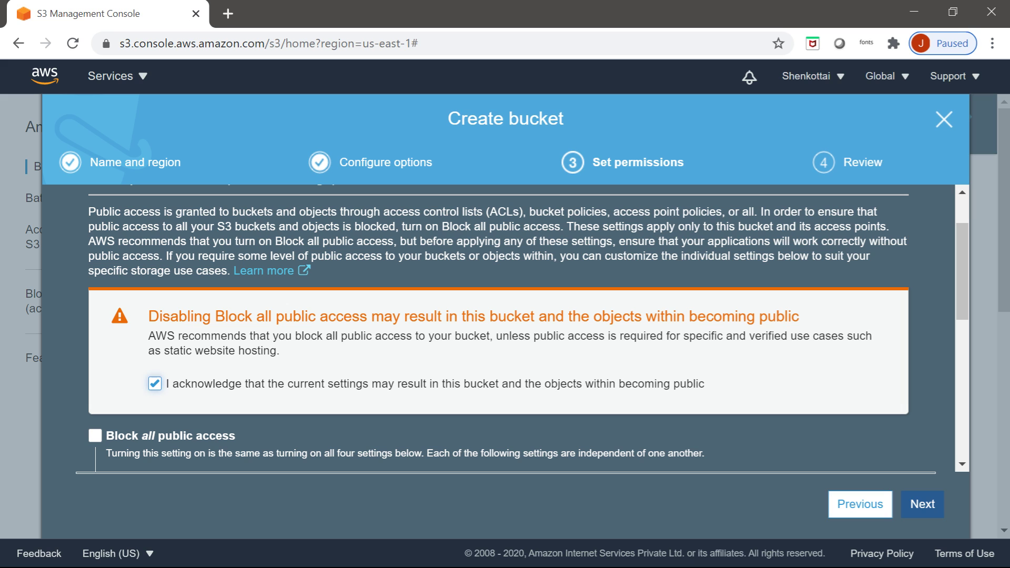
{"action": "left_click", "coordinate": [922, 504]}
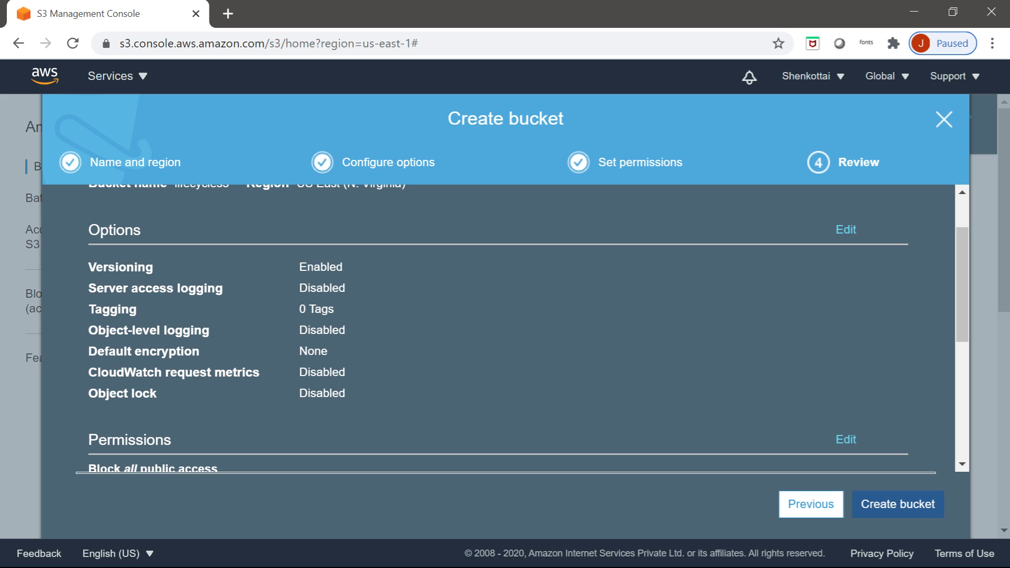
{"action": "left_click_drag", "start_coordinate": [962, 285], "coordinate": [962, 256]}
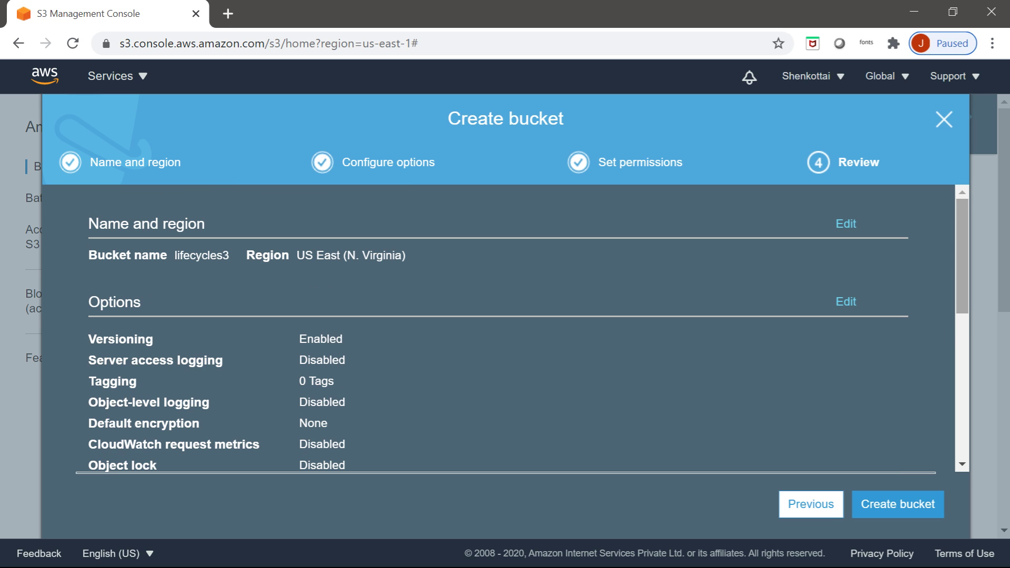
{"action": "left_click", "coordinate": [897, 504]}
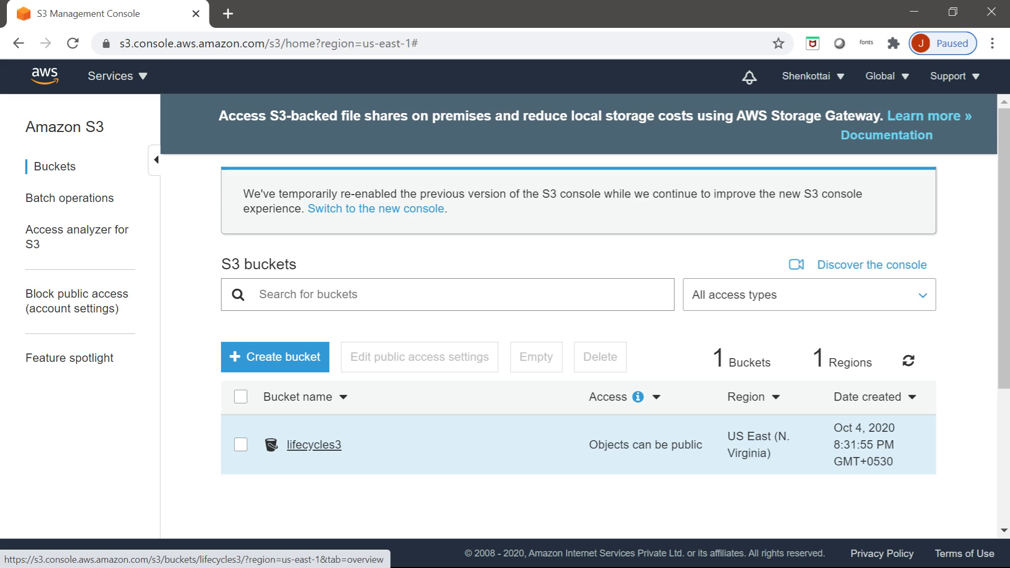
Step: Create a folder named myproject in the lifecycles3 bucket, with encryption set to None (Use bucket settings)
{"action": "left_click", "coordinate": [314, 445]}
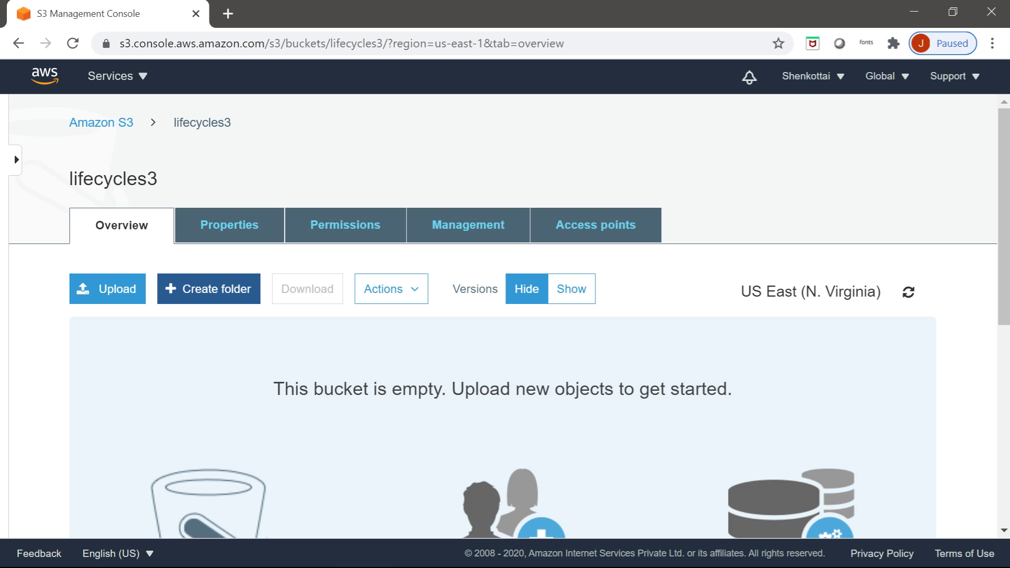
{"action": "left_click", "coordinate": [209, 288]}
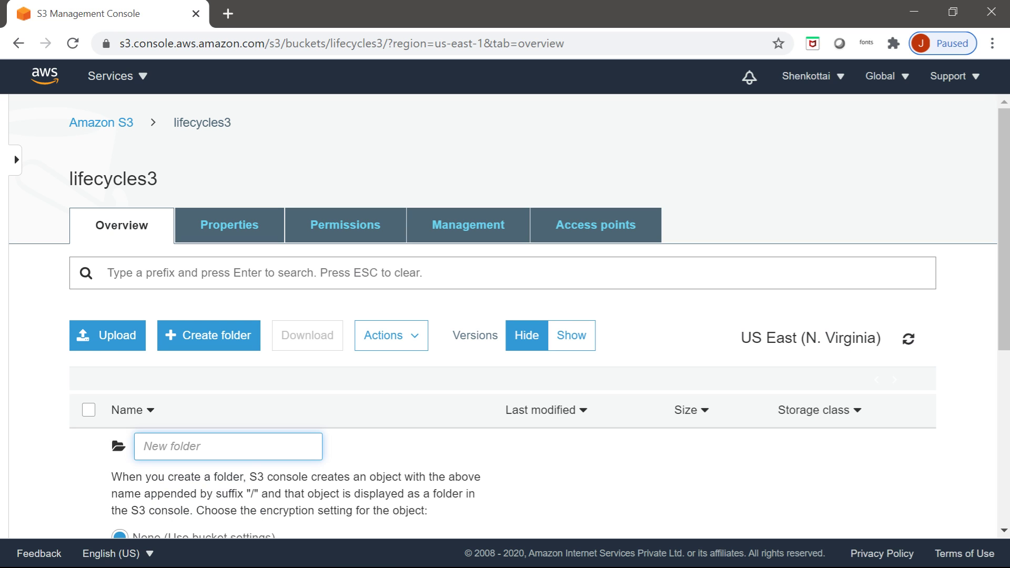
{"action": "scroll", "coordinate": [505, 321], "scroll_direction": "down", "scroll_amount": 4}
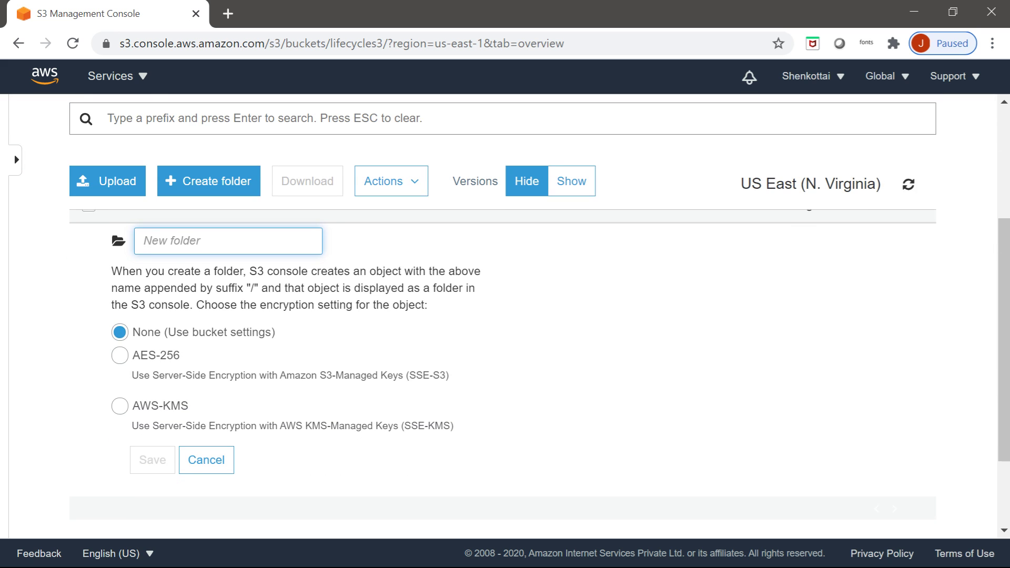
{"action": "type", "text": "myproject"}
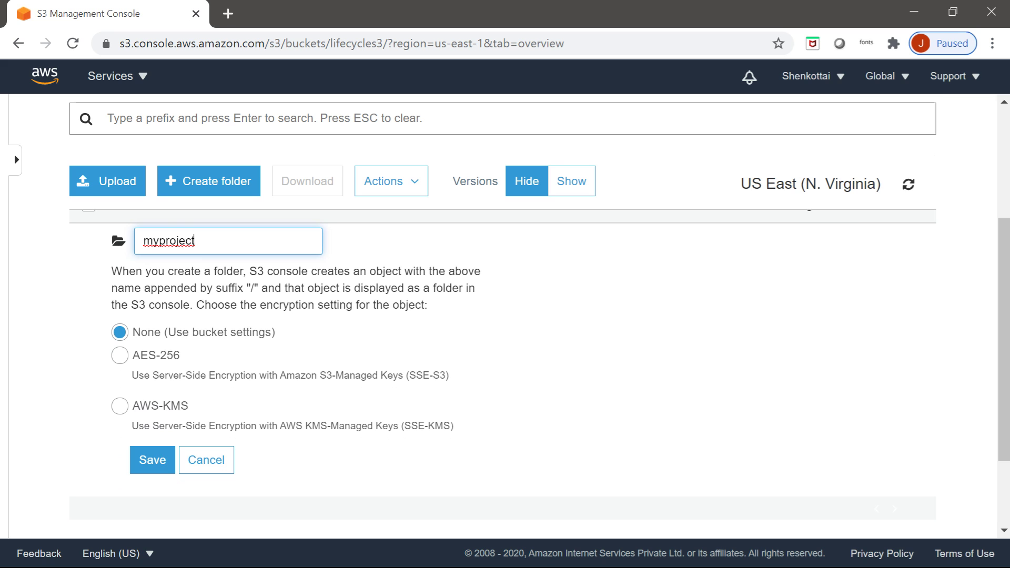
{"action": "left_click", "coordinate": [153, 460]}
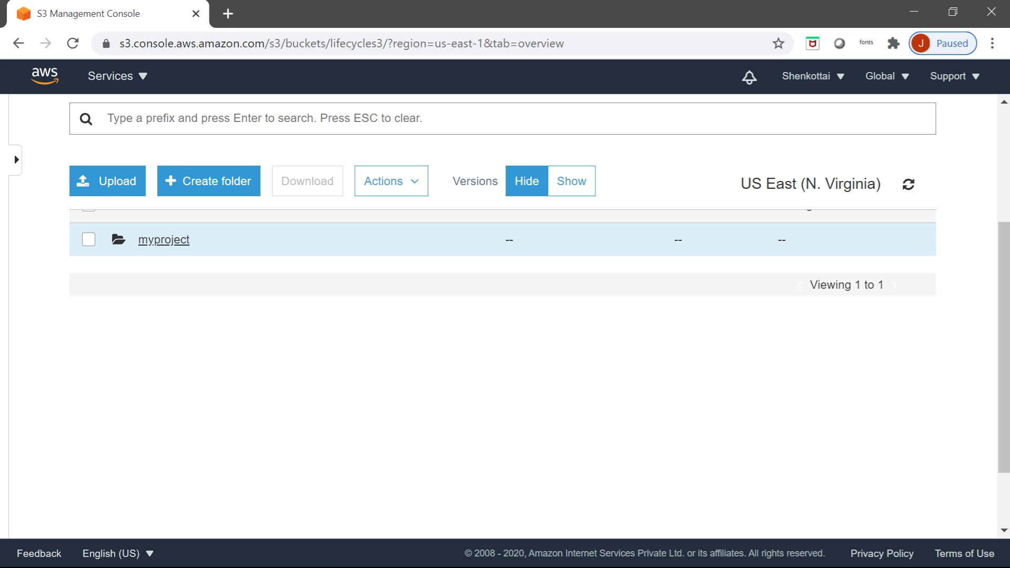
Step: Choose the file 1.JPG from the Desktop for upload into the myproject folder and proceed to its permissions
{"action": "left_click", "coordinate": [164, 240]}
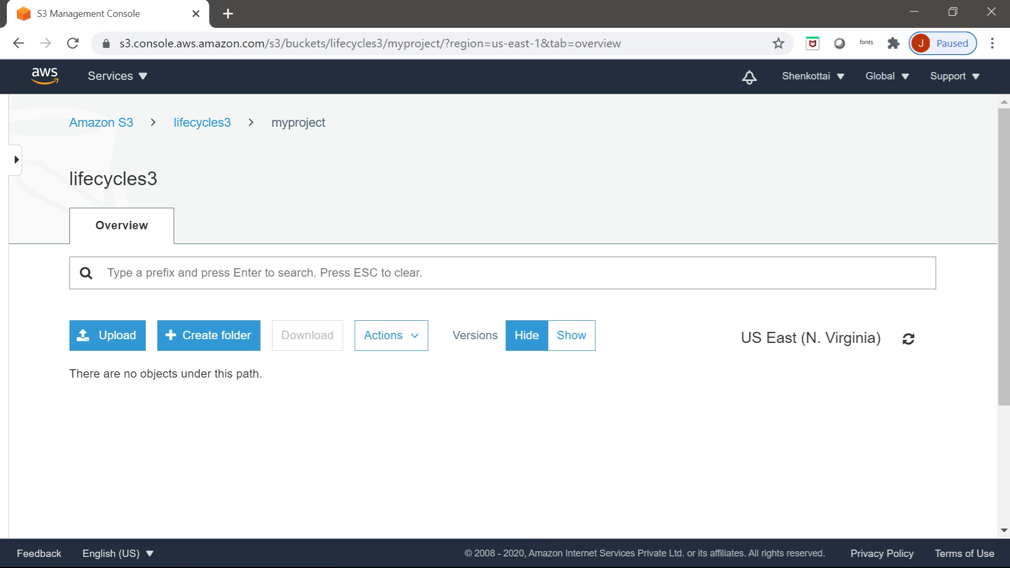
{"action": "left_click", "coordinate": [108, 335]}
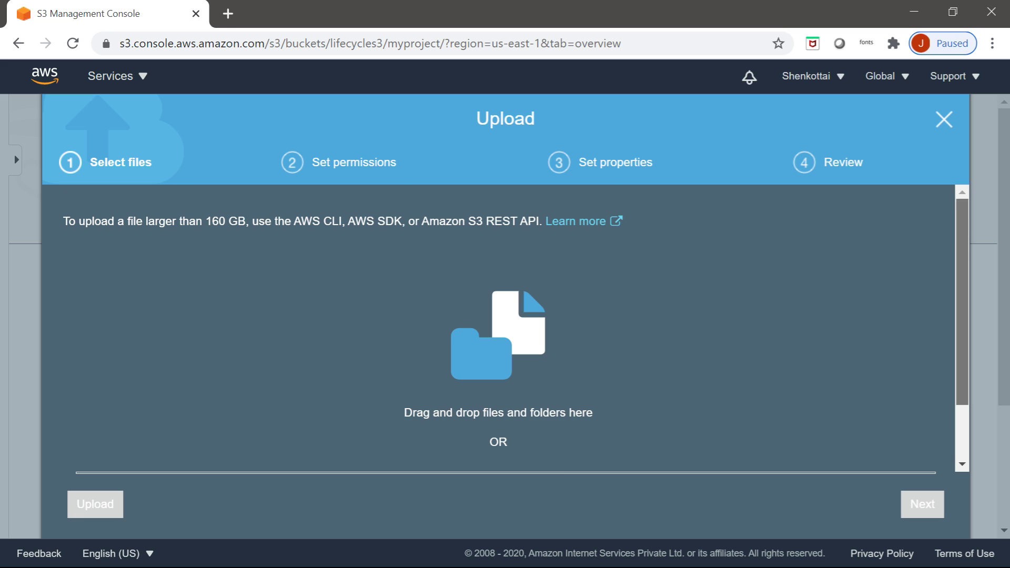
{"action": "scroll", "coordinate": [498, 326], "scroll_direction": "down", "scroll_amount": 2}
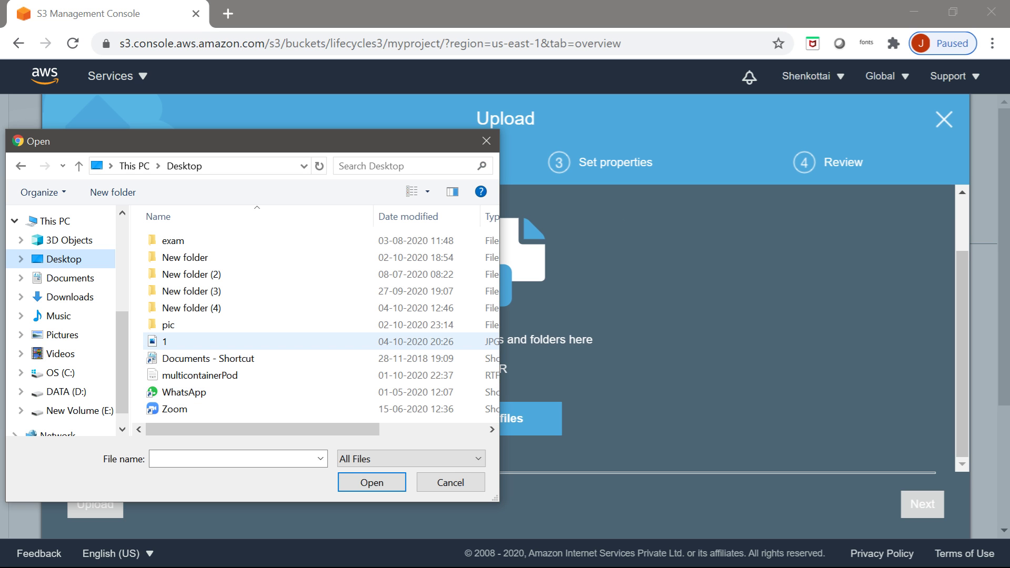
{"action": "left_click", "coordinate": [179, 342]}
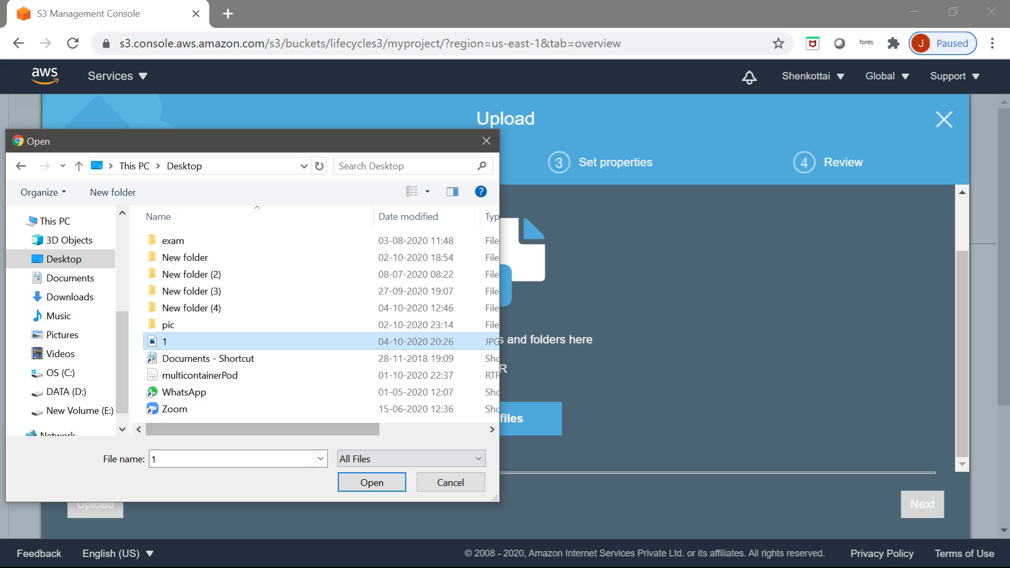
{"action": "left_click", "coordinate": [371, 482]}
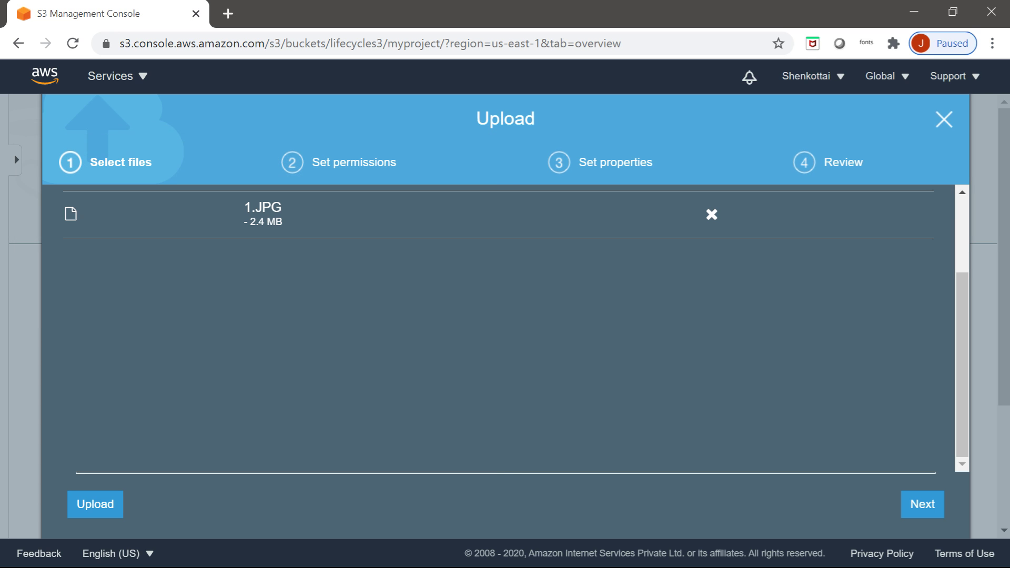
{"action": "left_click", "coordinate": [921, 503]}
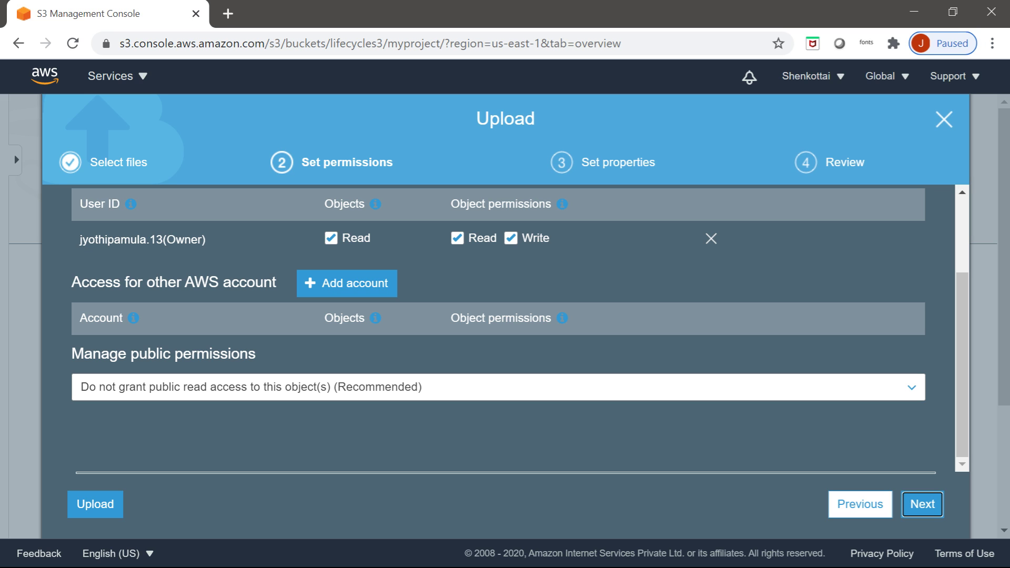
{"action": "left_click", "coordinate": [912, 388]}
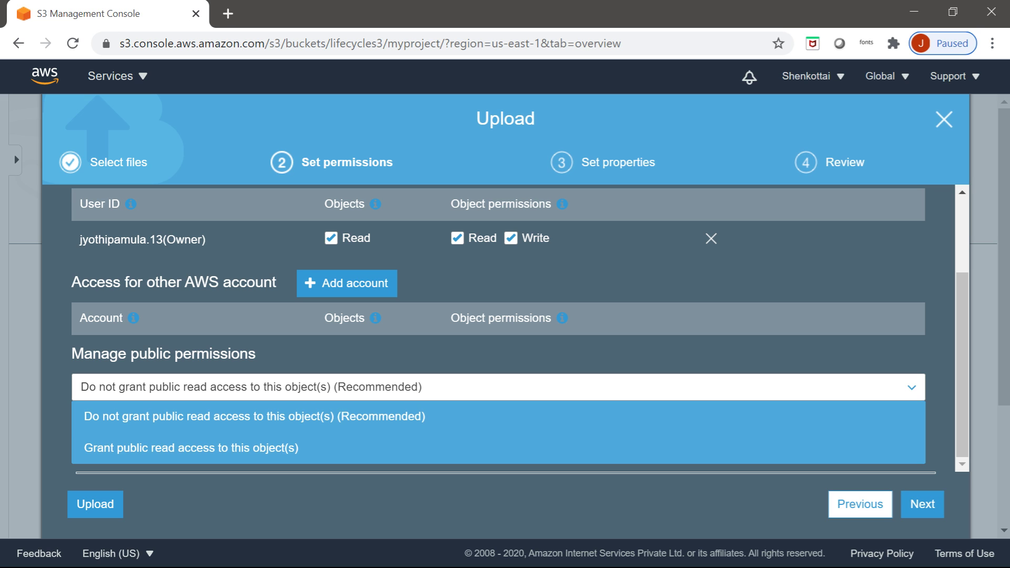
{"action": "key", "text": "Return"}
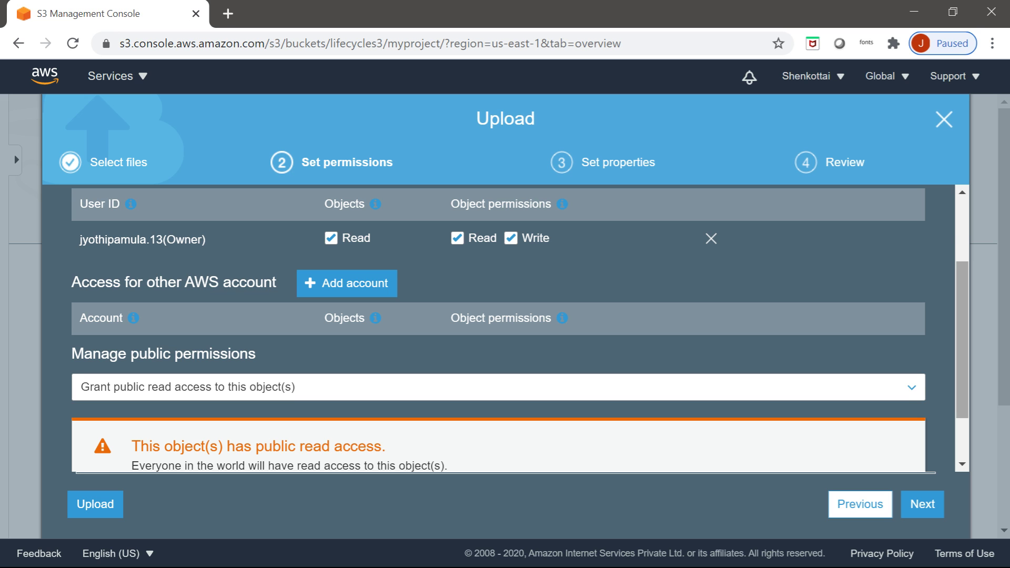
{"action": "scroll", "coordinate": [519, 328], "scroll_direction": "down", "scroll_amount": 1}
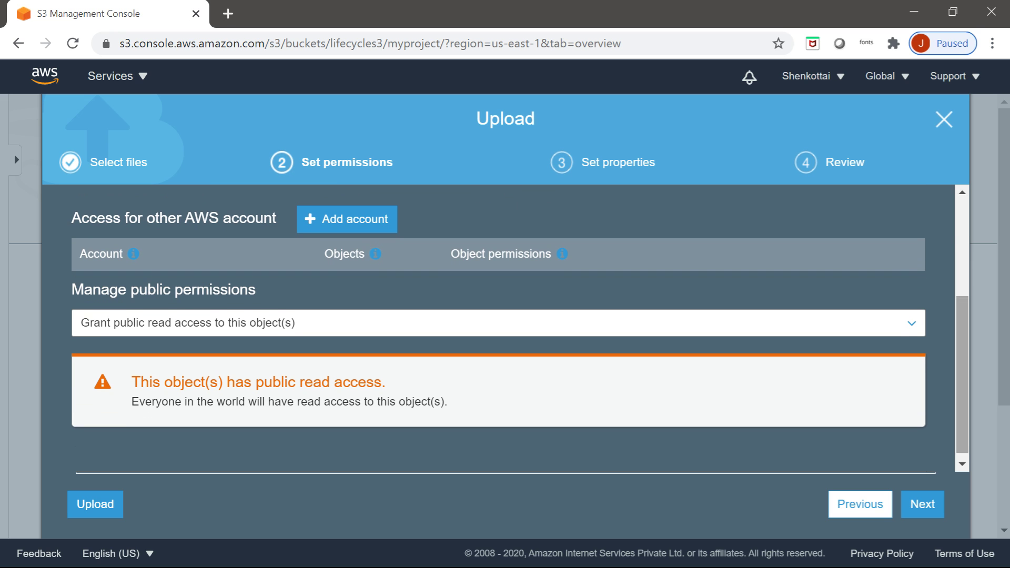
{"action": "left_click", "coordinate": [911, 323]}
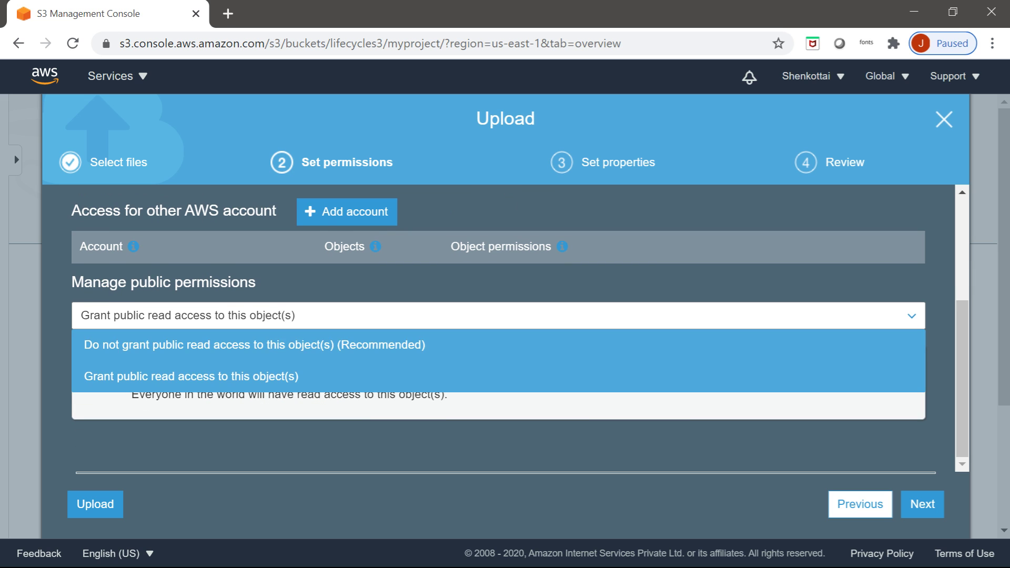
{"action": "left_click", "coordinate": [254, 345]}
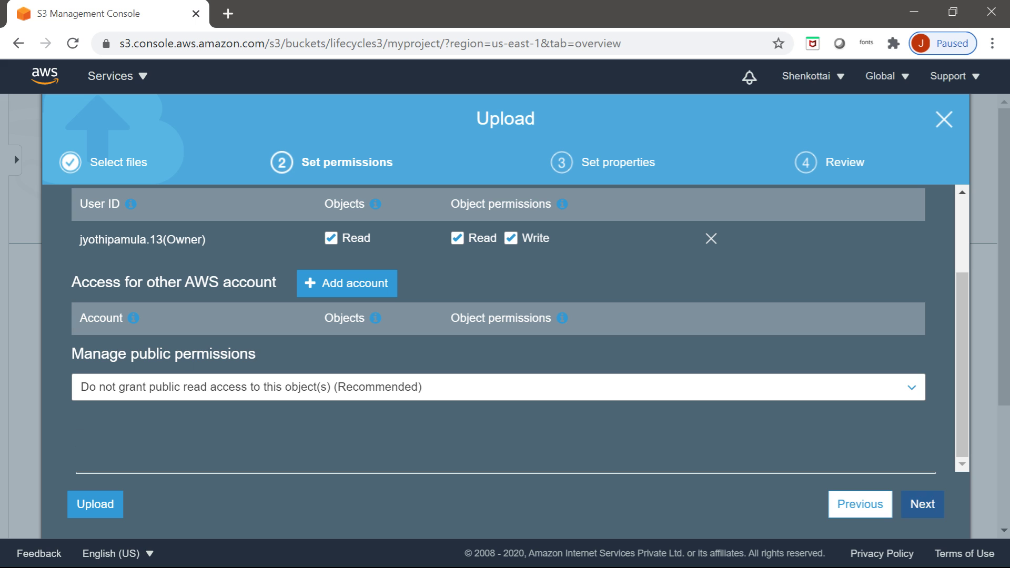
Step: Upload 1.JPG without public read access, using the Standard storage class
{"action": "left_click", "coordinate": [922, 504]}
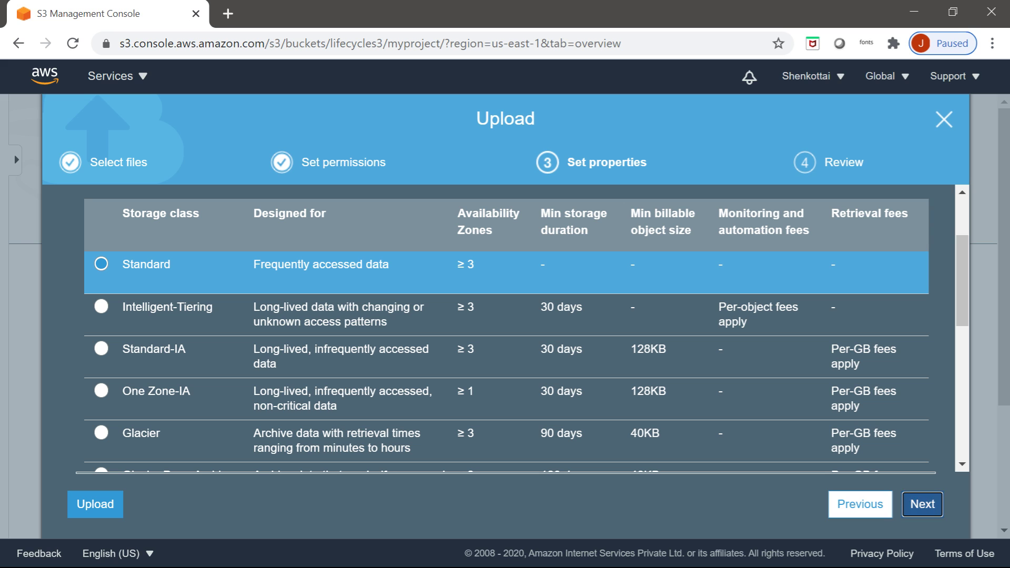
{"action": "left_click", "coordinate": [922, 505]}
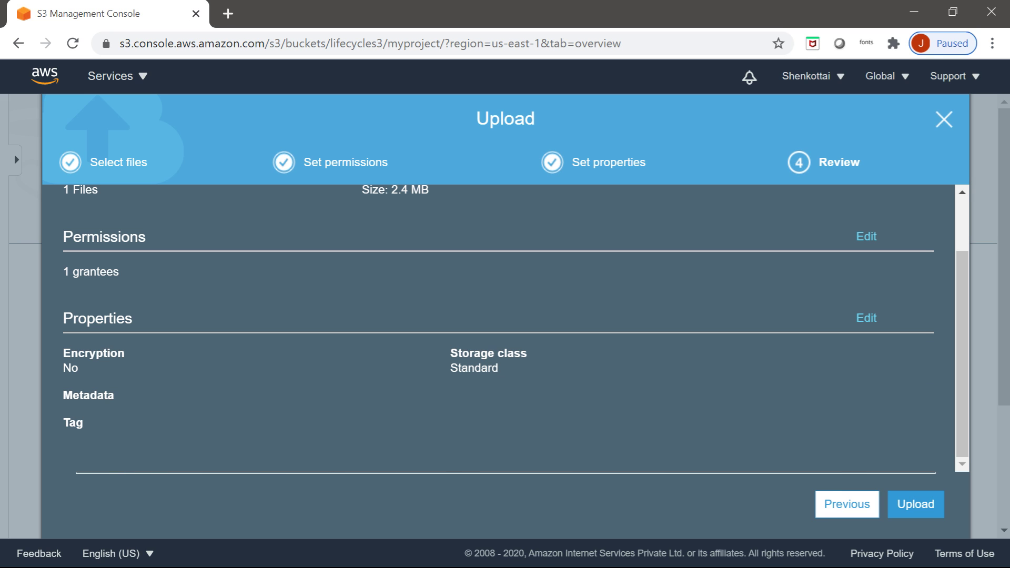
{"action": "scroll", "coordinate": [505, 326], "scroll_direction": "up", "scroll_amount": 2}
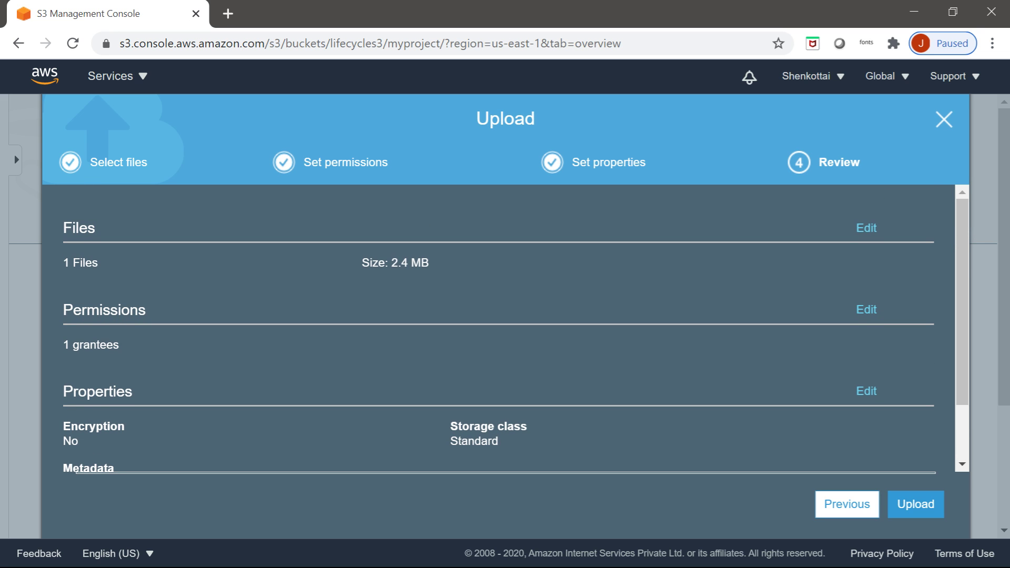
{"action": "left_click", "coordinate": [916, 504]}
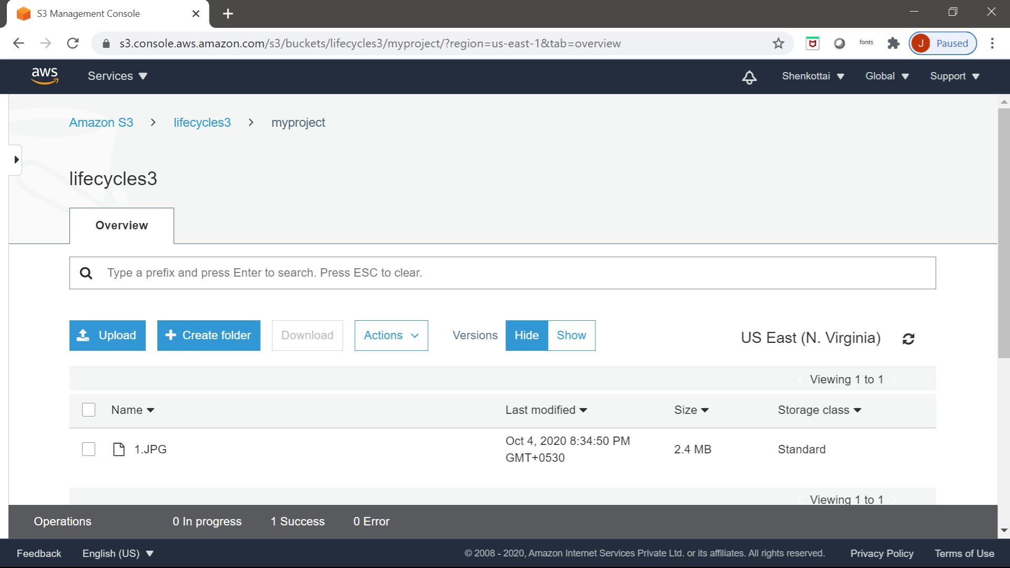
Step: Start adding a new lifecycle rule to the lifecycles3 bucket
{"action": "left_click", "coordinate": [101, 123]}
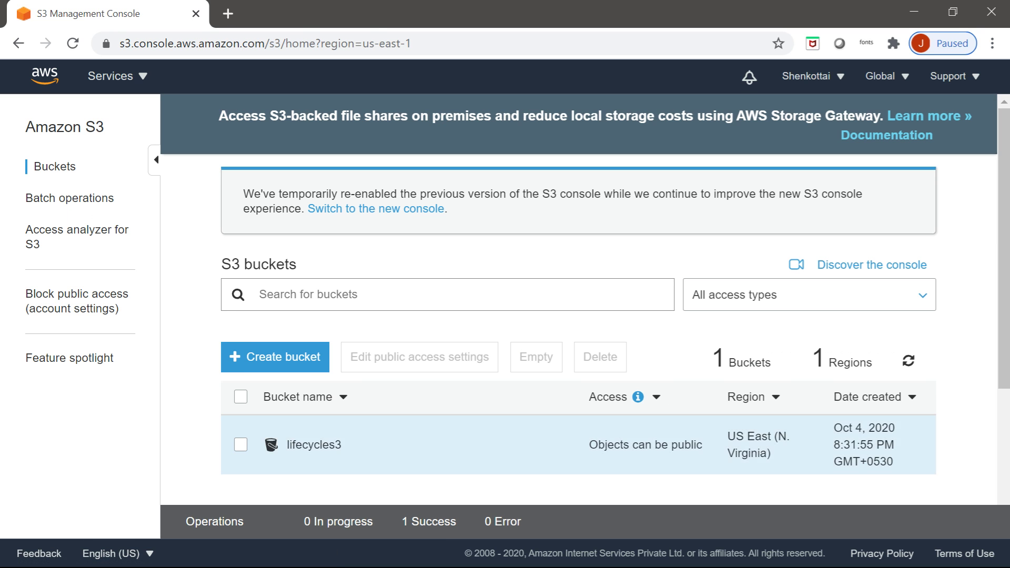
{"action": "left_click", "coordinate": [313, 445]}
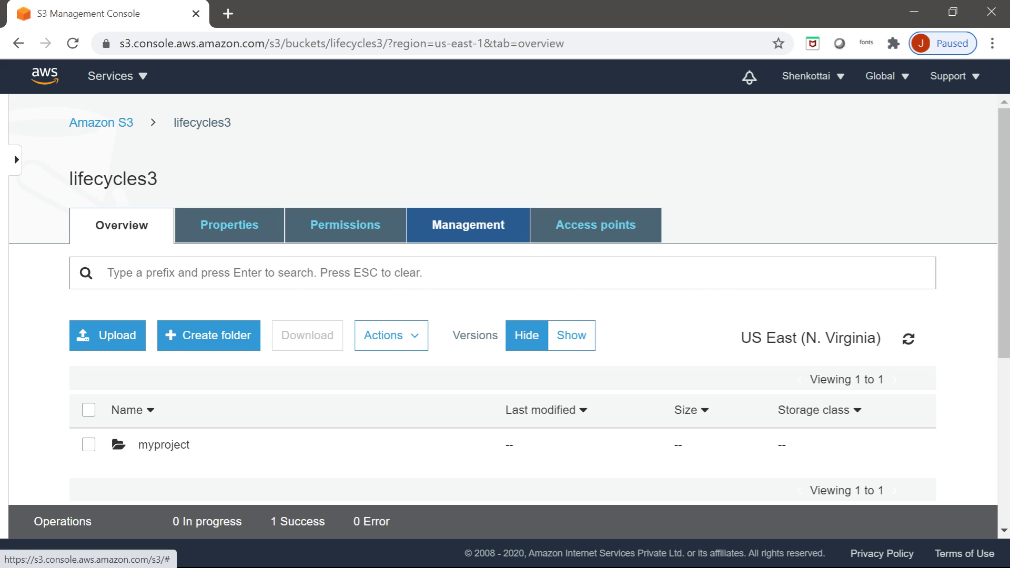
{"action": "left_click", "coordinate": [467, 225]}
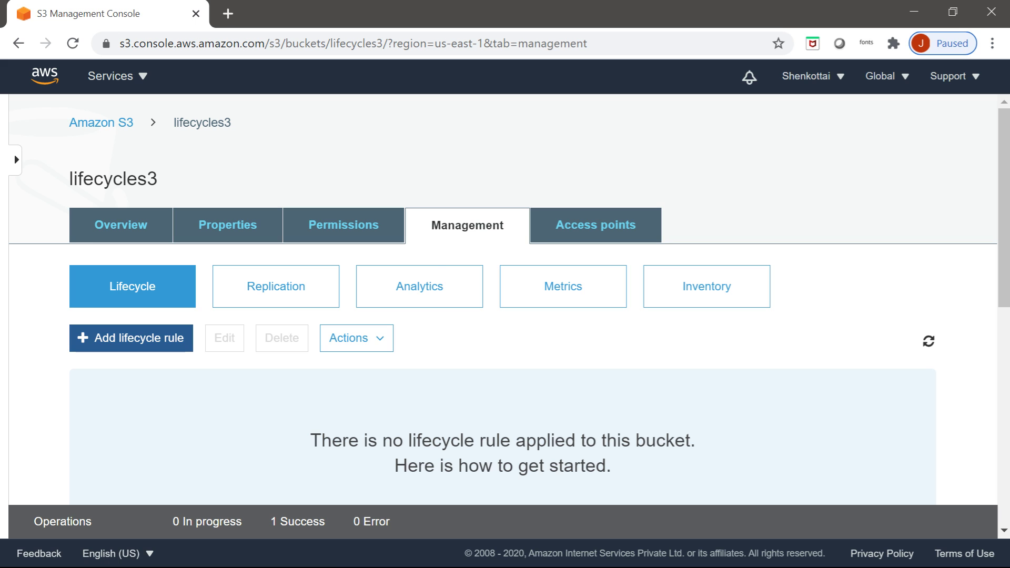
{"action": "left_click", "coordinate": [131, 338]}
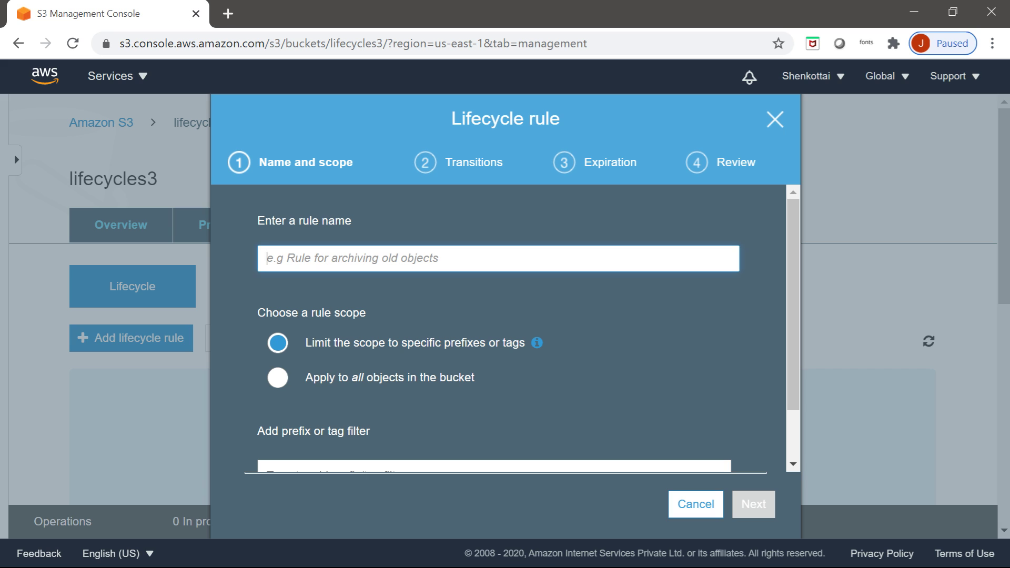
Step: Name the lifecycle rule s3toGlacier, apply it to all objects in the bucket, and proceed to the transitions
{"action": "type", "text": "s3 to"}
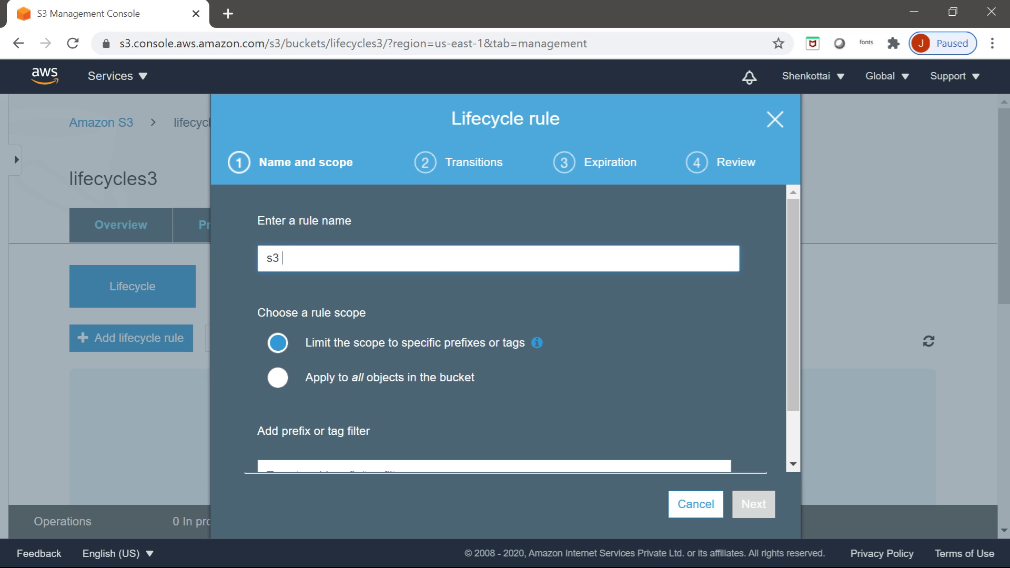
{"action": "key", "text": "BackSpace"}
{"action": "key", "text": "BackSpace"}
{"action": "key", "text": "BackSpace"}
{"action": "type", "text": "to "}
{"action": "type", "text": "F"}
{"action": "key", "text": "BackSpace"}
{"action": "key", "text": "BackSpace"}
{"action": "type", "text": "F"}
{"action": "key", "text": "BackSpace"}
{"action": "type", "text": "F"}
{"action": "key", "text": "BackSpace"}
{"action": "type", "text": "Glacier"}
{"action": "scroll", "coordinate": [529, 335], "scroll_direction": "down", "scroll_amount": 1}
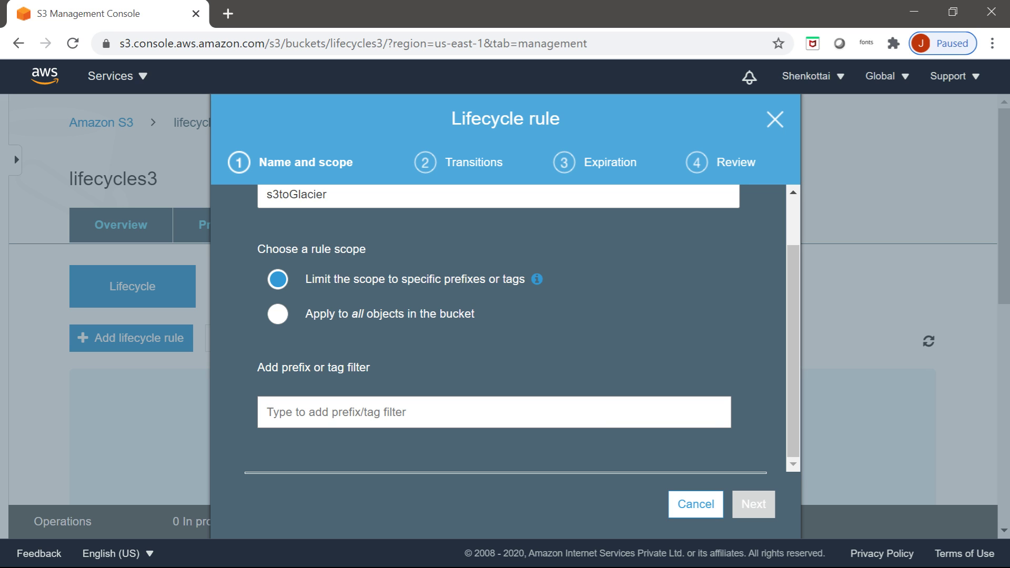
{"action": "left_click", "coordinate": [277, 314]}
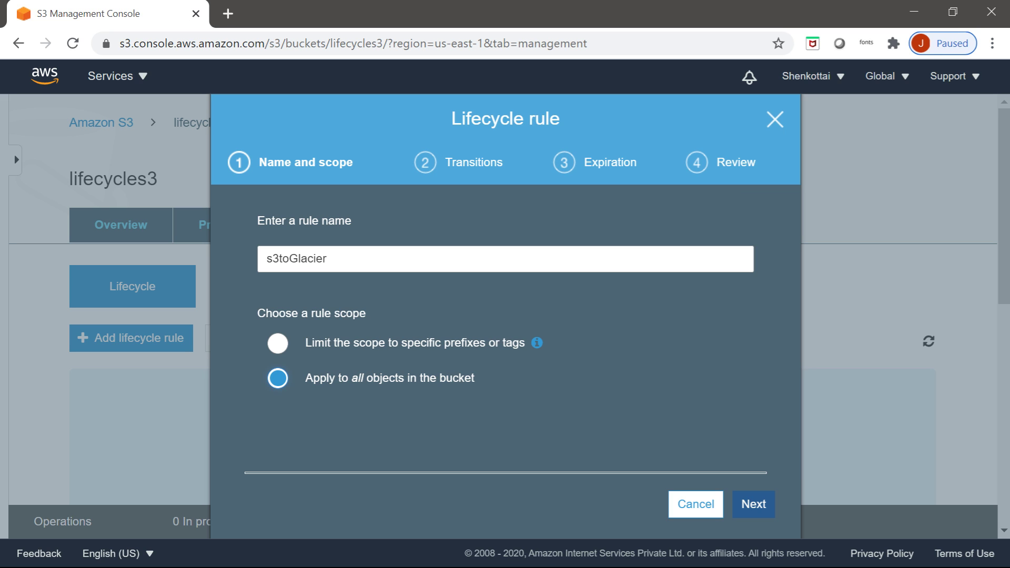
{"action": "left_click", "coordinate": [753, 504]}
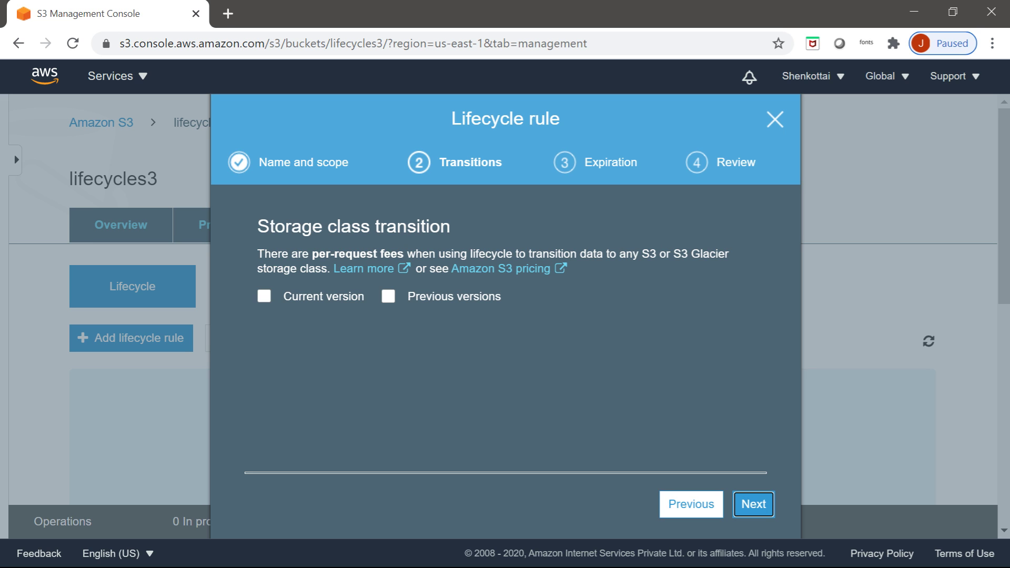
Step: Enable transitions for current and previous versions, then move current versions to Glacier after 30 days, acknowledging the request cost increase
{"action": "left_click", "coordinate": [264, 296]}
{"action": "left_click", "coordinate": [388, 296]}
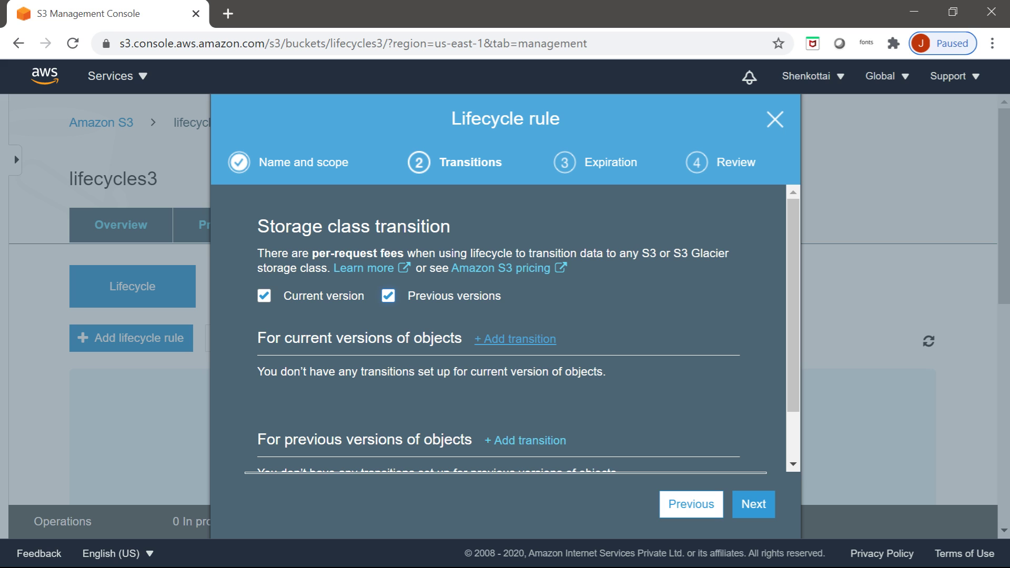
{"action": "left_click", "coordinate": [515, 339]}
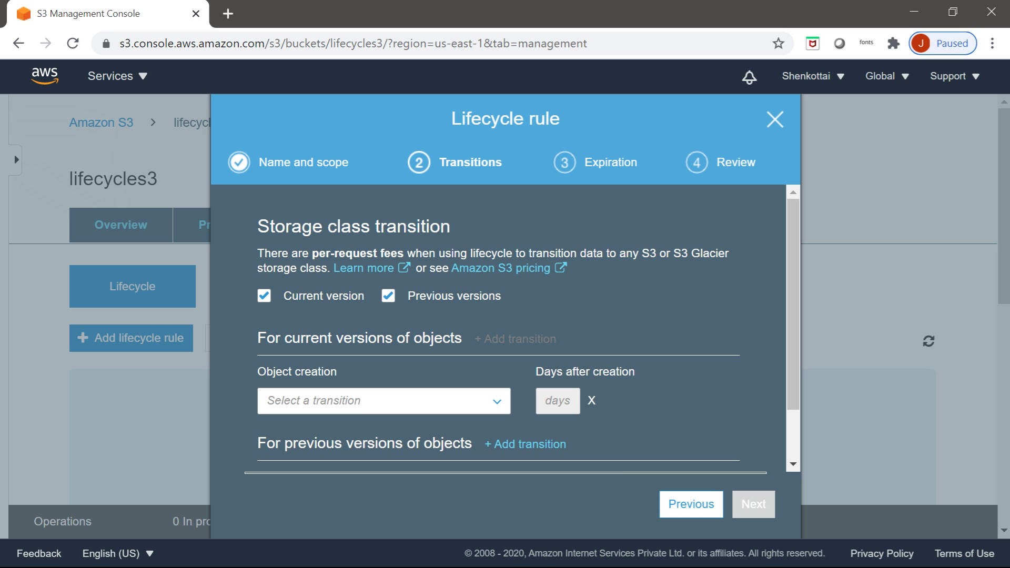
{"action": "left_click", "coordinate": [496, 401]}
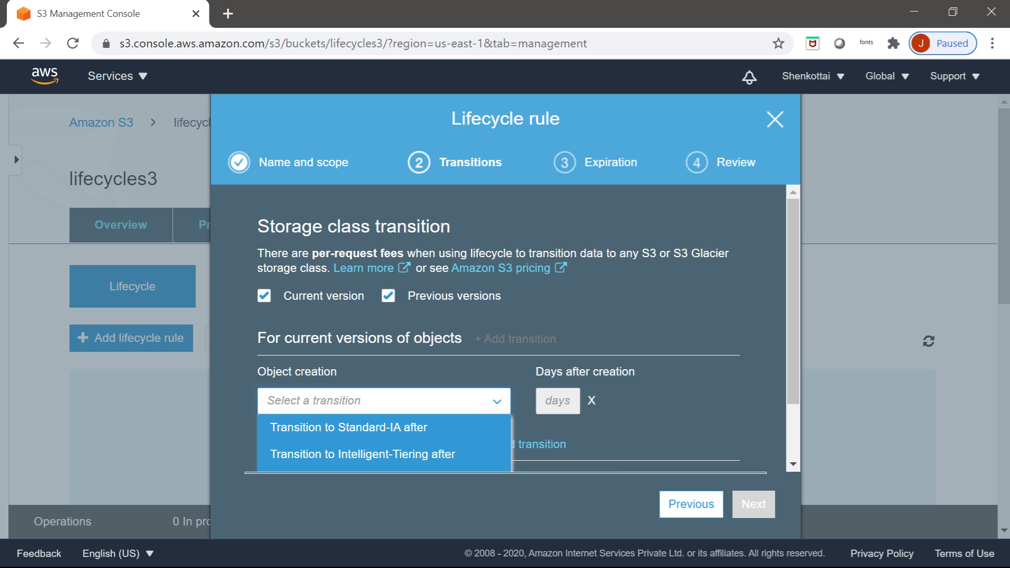
{"action": "scroll", "coordinate": [529, 335], "scroll_direction": "down", "scroll_amount": 2}
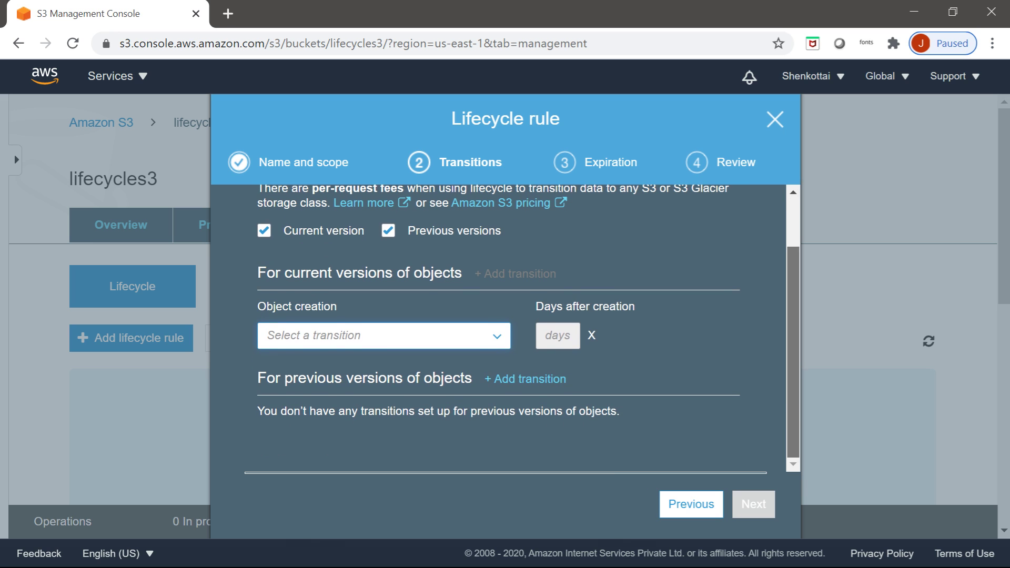
{"action": "left_click", "coordinate": [497, 336]}
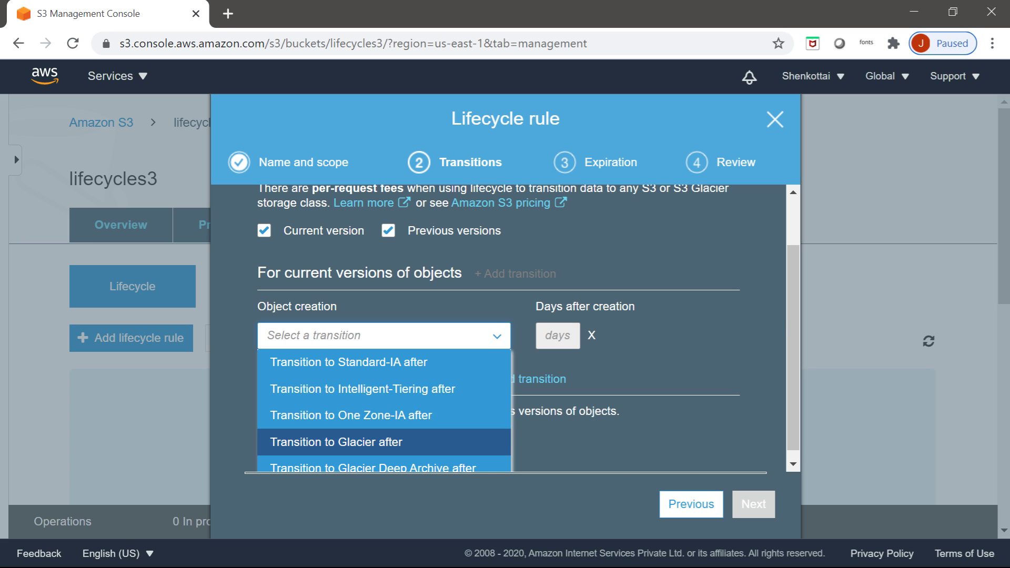
{"action": "left_click", "coordinate": [336, 441]}
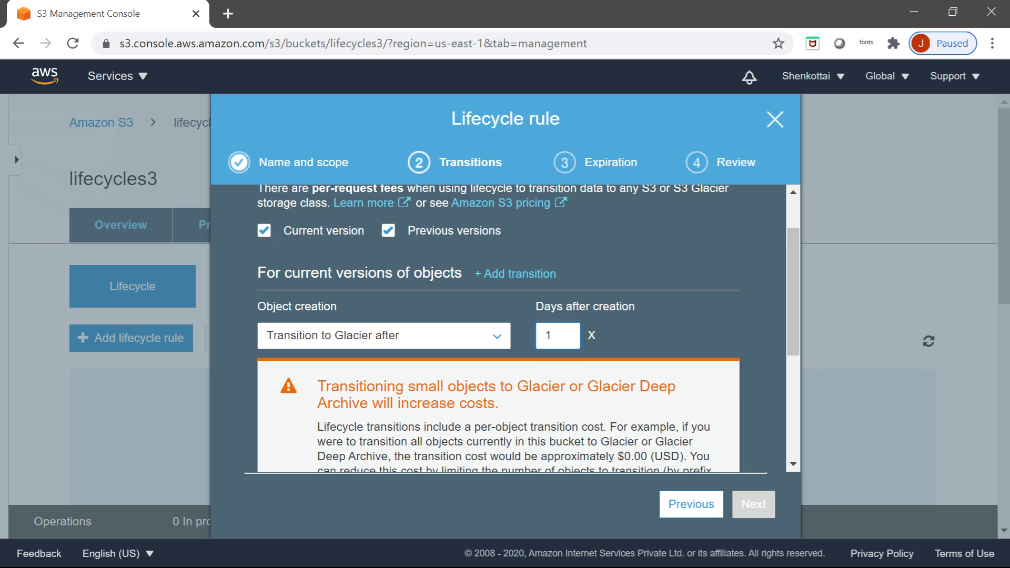
{"action": "key", "text": "BackSpace"}
{"action": "type", "text": "30"}
{"action": "scroll", "coordinate": [529, 328], "scroll_direction": "down", "scroll_amount": 4}
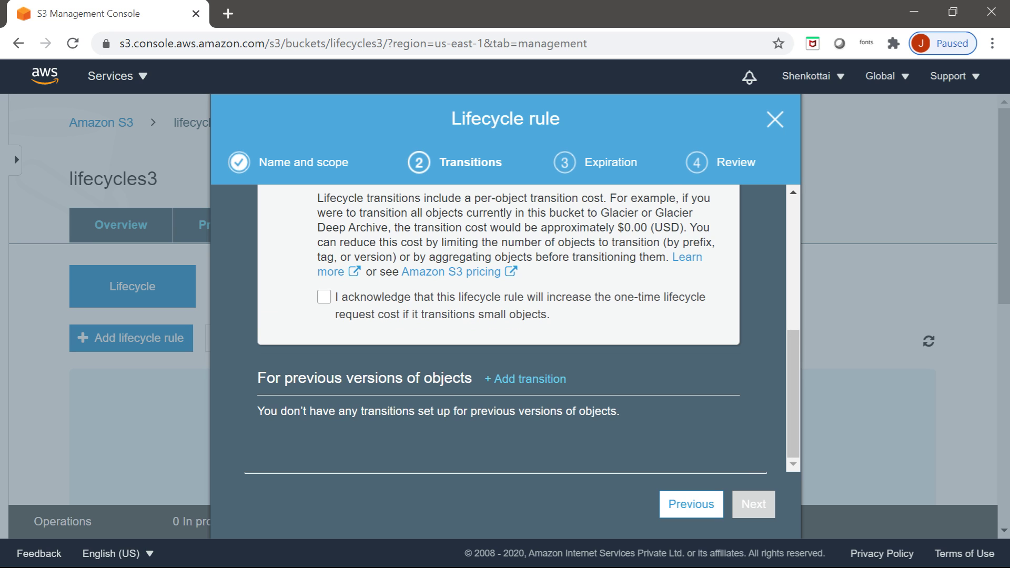
{"action": "left_click", "coordinate": [324, 297]}
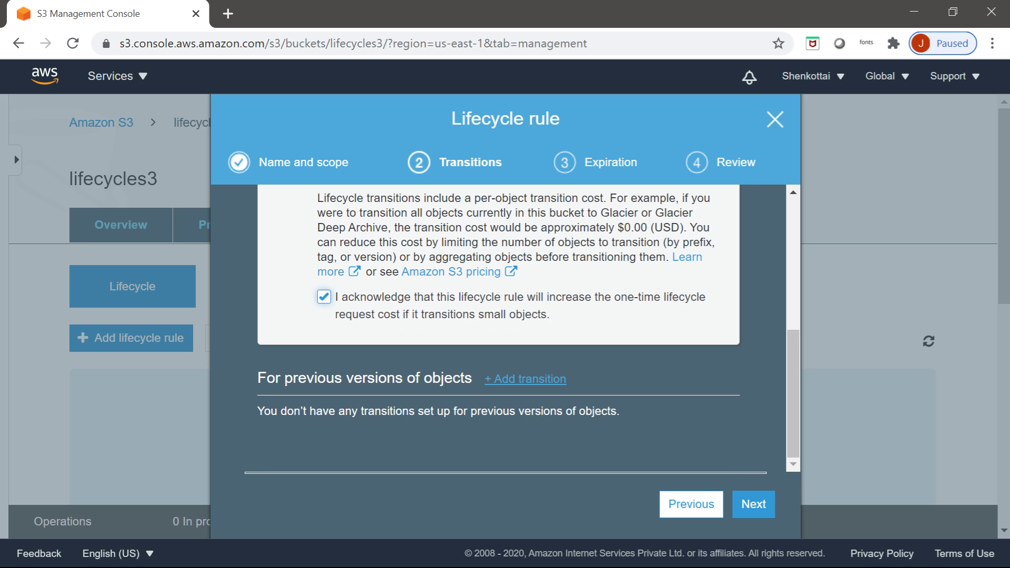
Step: Add a previous-version transition to Glacier Deep Archive after 15 days, acknowledge the request cost increase, and proceed to expiration
{"action": "left_click", "coordinate": [525, 379]}
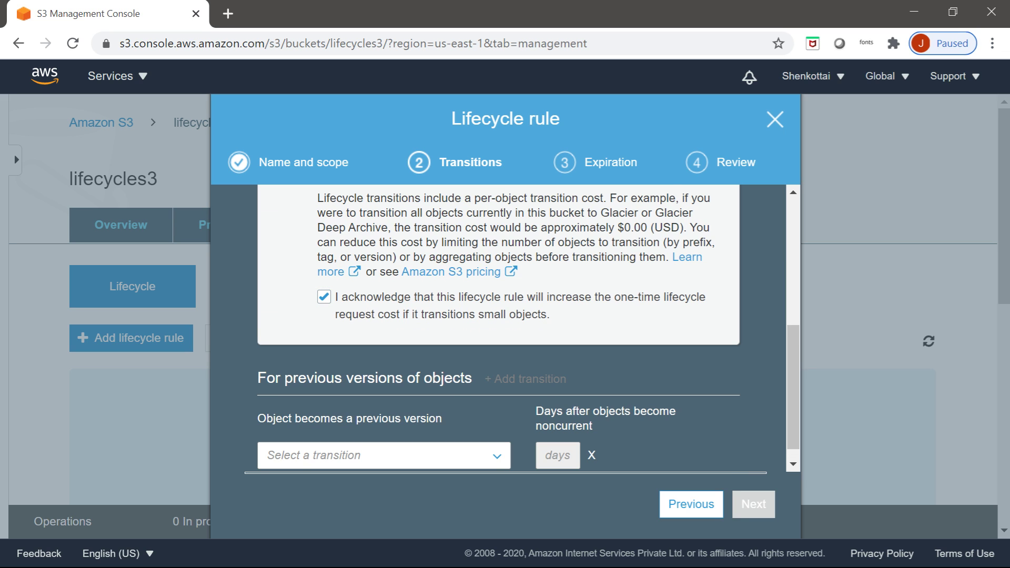
{"action": "scroll", "coordinate": [526, 326], "scroll_direction": "down", "scroll_amount": 1}
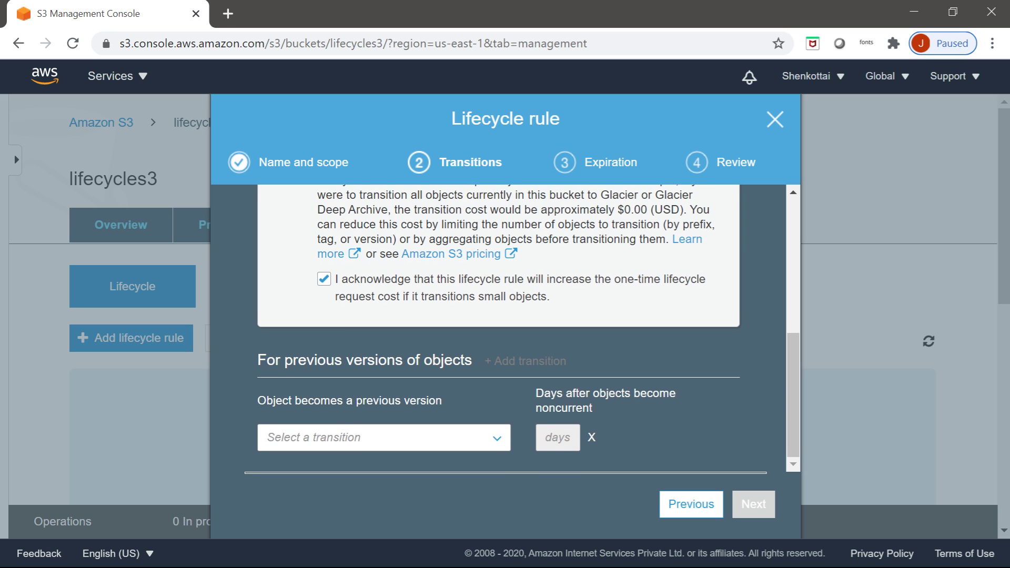
{"action": "left_click", "coordinate": [497, 437]}
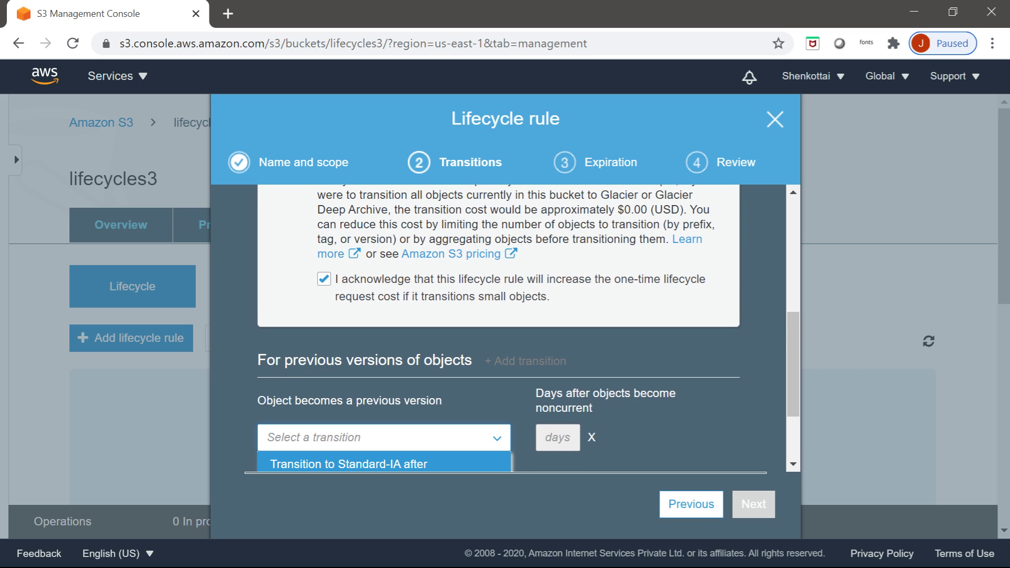
{"action": "left_click_drag", "start_coordinate": [793, 372], "coordinate": [793, 395]}
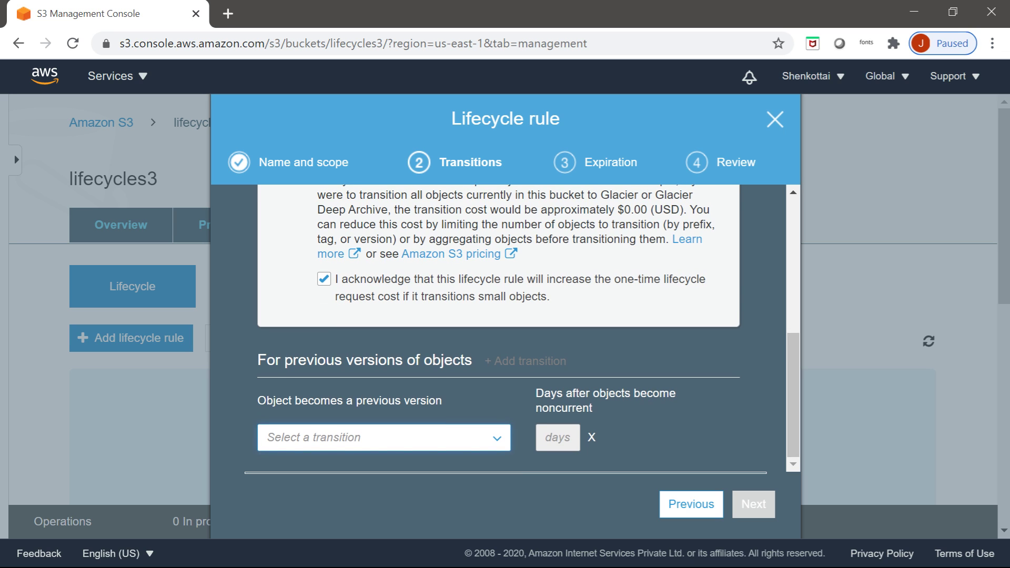
{"action": "left_click", "coordinate": [497, 438]}
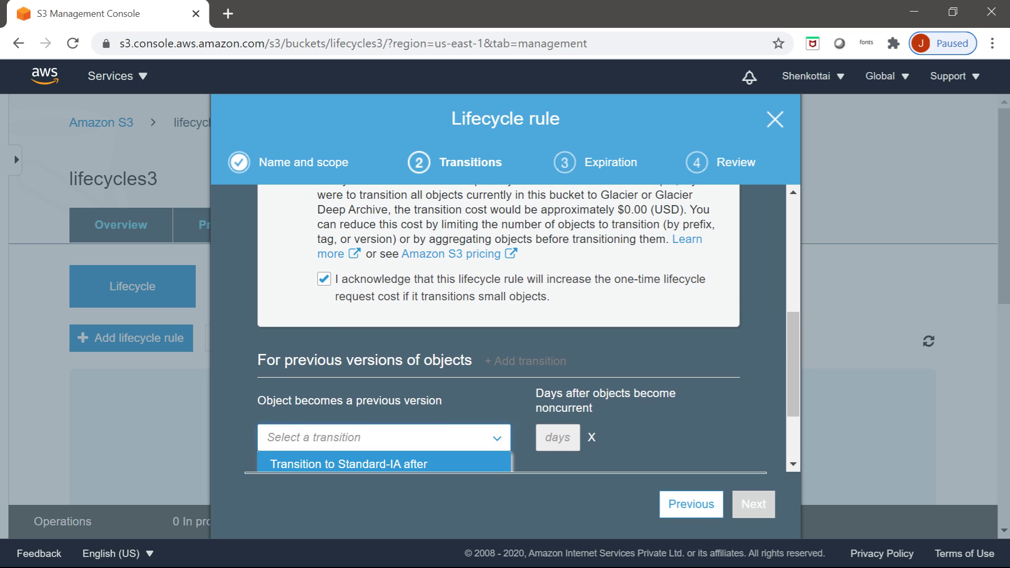
{"action": "left_click", "coordinate": [383, 461]}
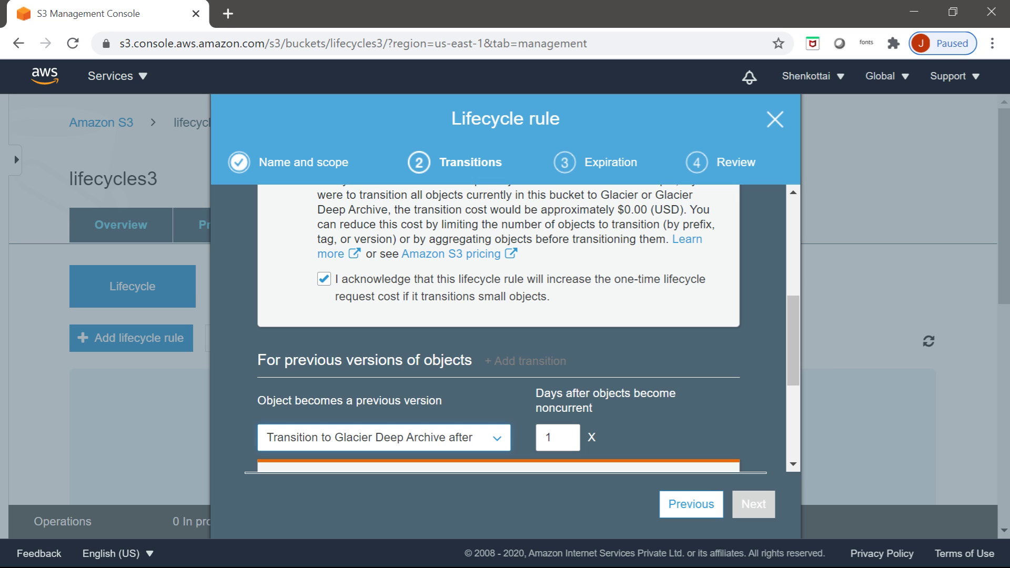
{"action": "left_click", "coordinate": [552, 438]}
{"action": "type", "text": "5"}
{"action": "scroll", "coordinate": [529, 328], "scroll_direction": "down", "scroll_amount": 2}
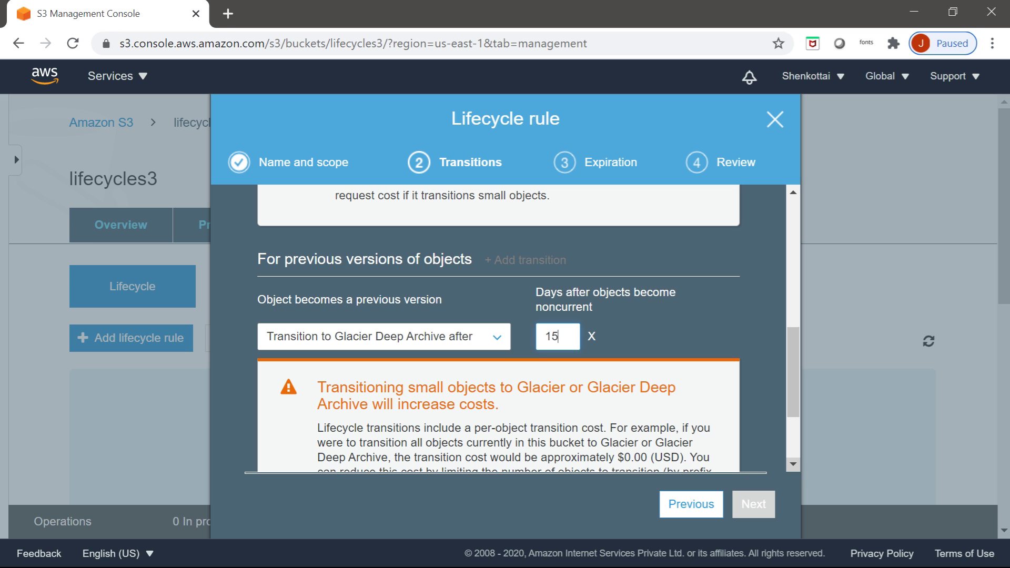
{"action": "scroll", "coordinate": [529, 328], "scroll_direction": "down", "scroll_amount": 3}
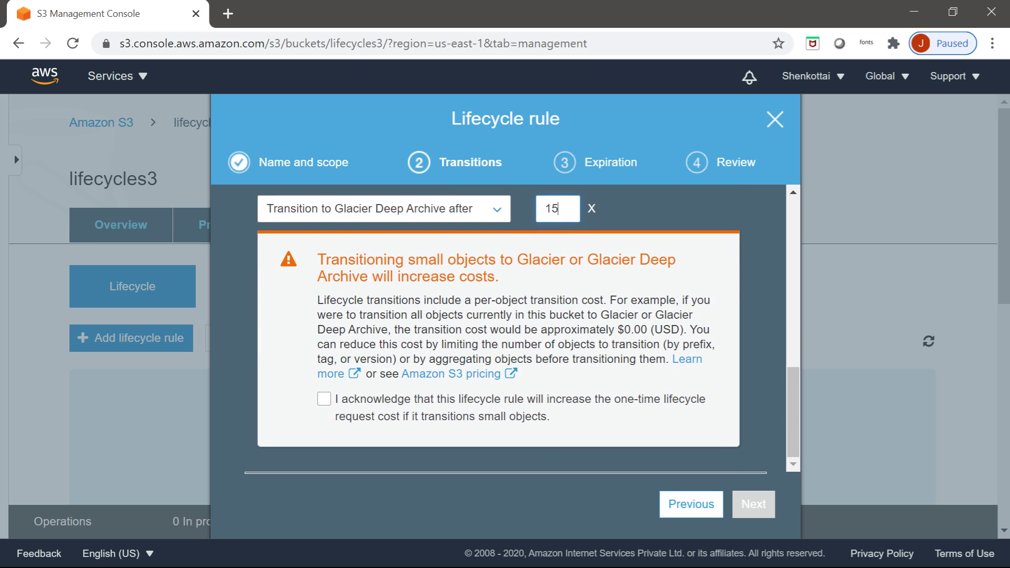
{"action": "left_click", "coordinate": [324, 399]}
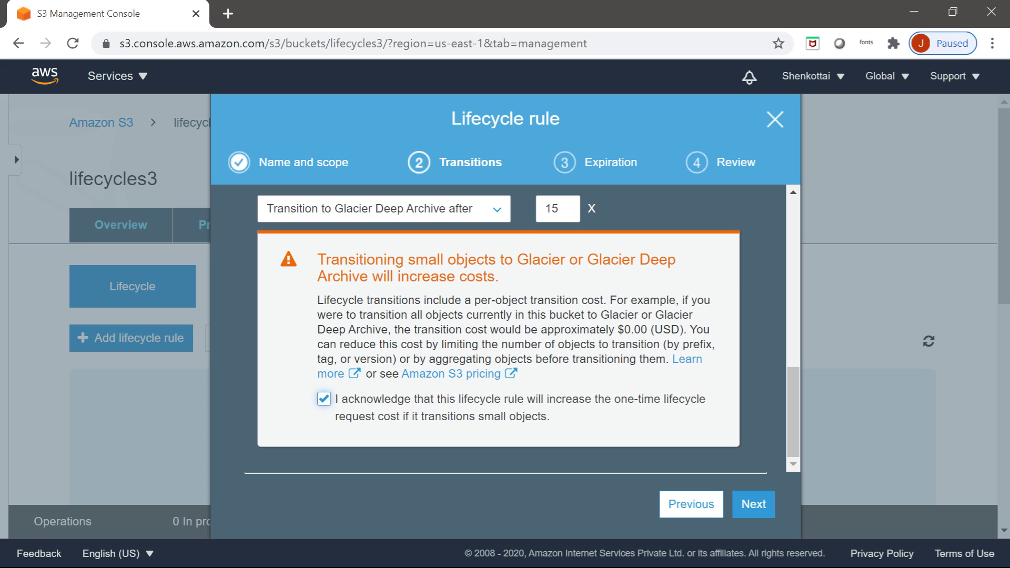
{"action": "left_click", "coordinate": [753, 503]}
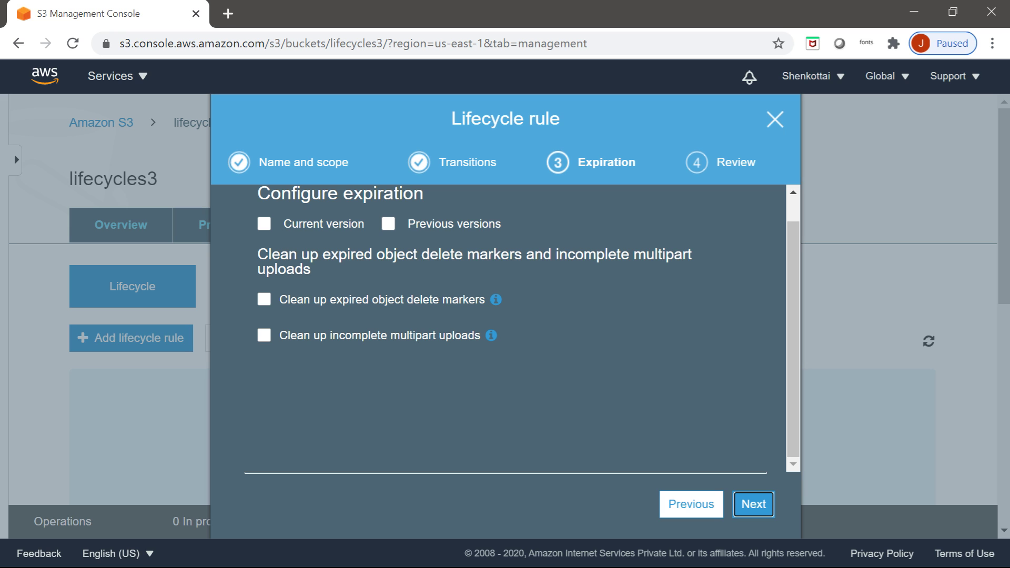
Step: Set previous versions to be permanently deleted 365 days after becoming a previous version, and proceed to the review
{"action": "left_click", "coordinate": [388, 224]}
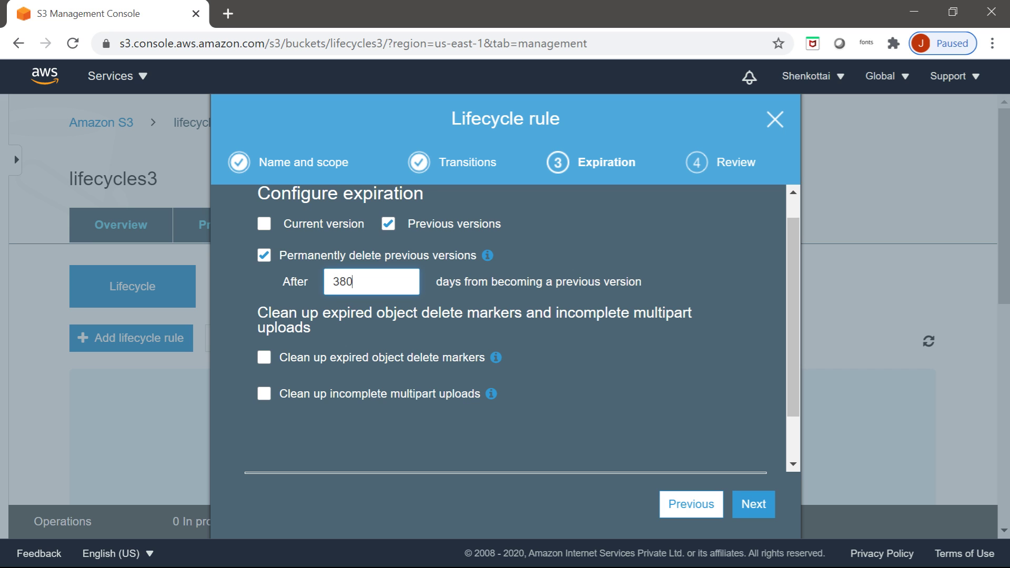
{"action": "key", "text": "BackSpace"}
{"action": "key", "text": "BackSpace"}
{"action": "type", "text": "65"}
{"action": "left_click", "coordinate": [753, 503]}
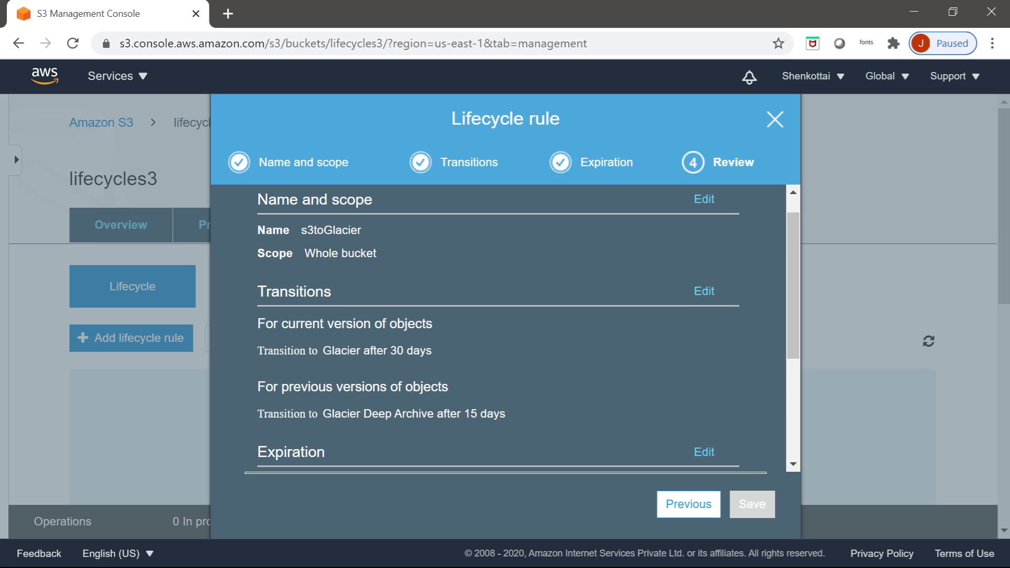
Step: Acknowledge that the lifecycle rule applies to all objects in the bucket and save the rule
{"action": "scroll", "coordinate": [526, 326], "scroll_direction": "down", "scroll_amount": 4}
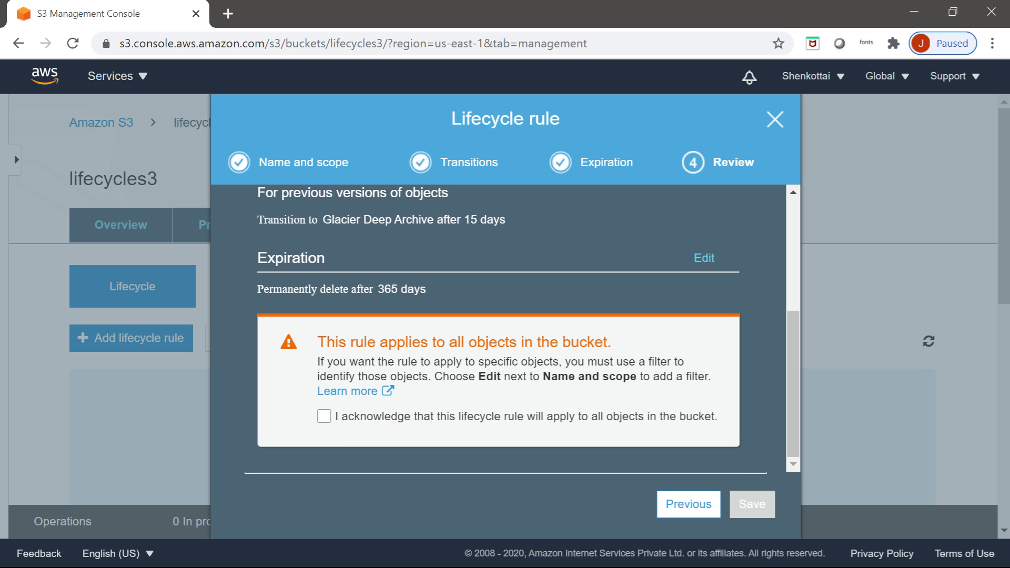
{"action": "left_click", "coordinate": [324, 416]}
{"action": "left_click", "coordinate": [752, 505]}
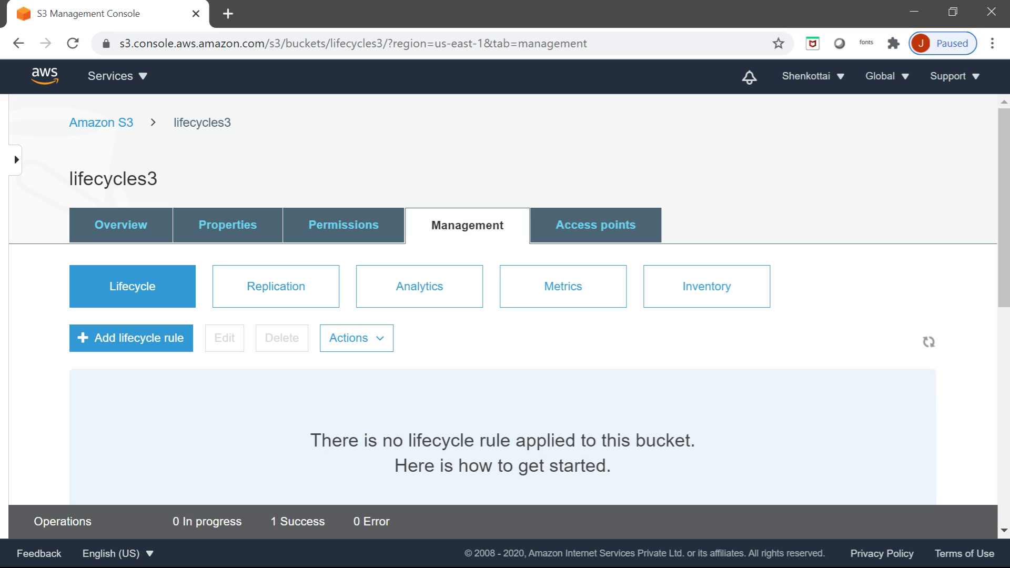